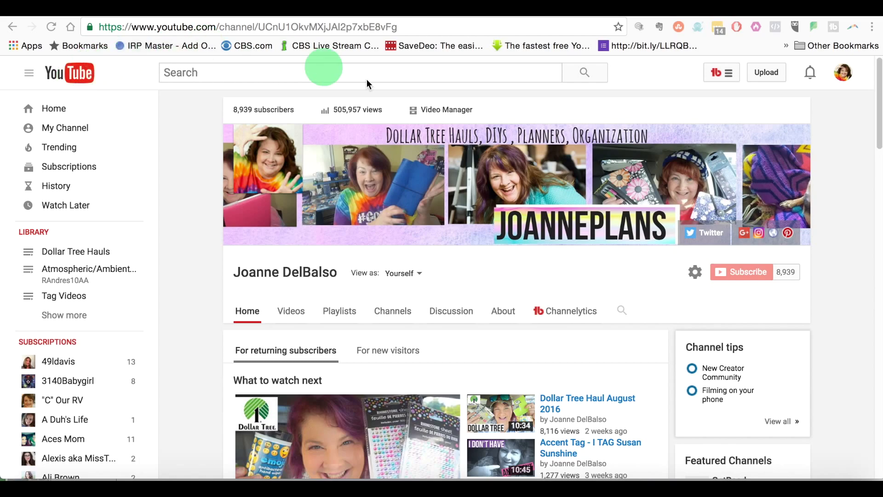
Step: Open Creator Studio from the account menu and go to the video upload page
click(844, 78)
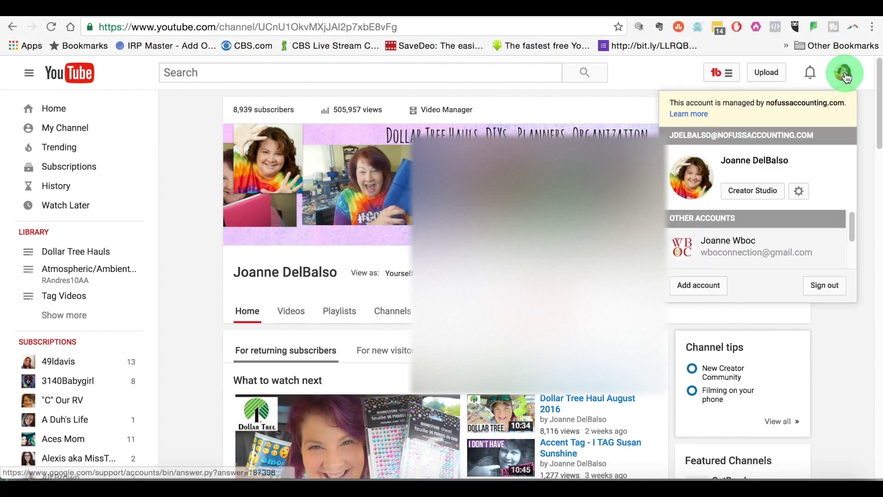
click(764, 194)
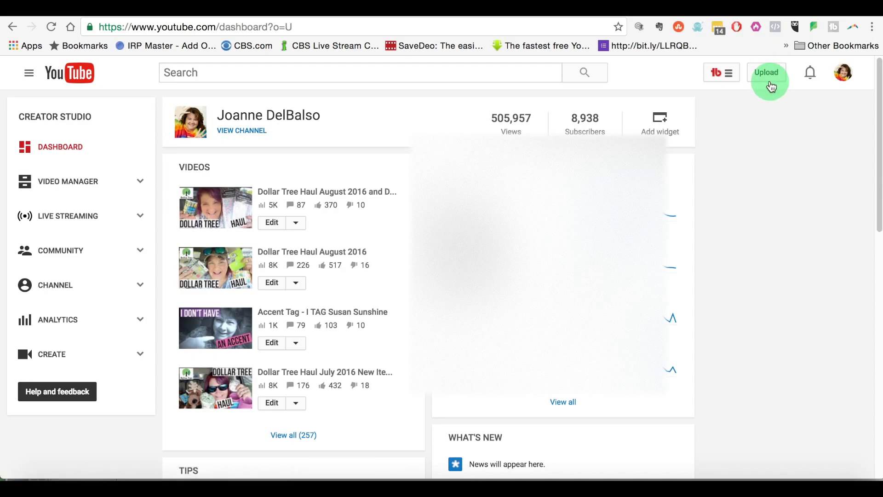
click(769, 77)
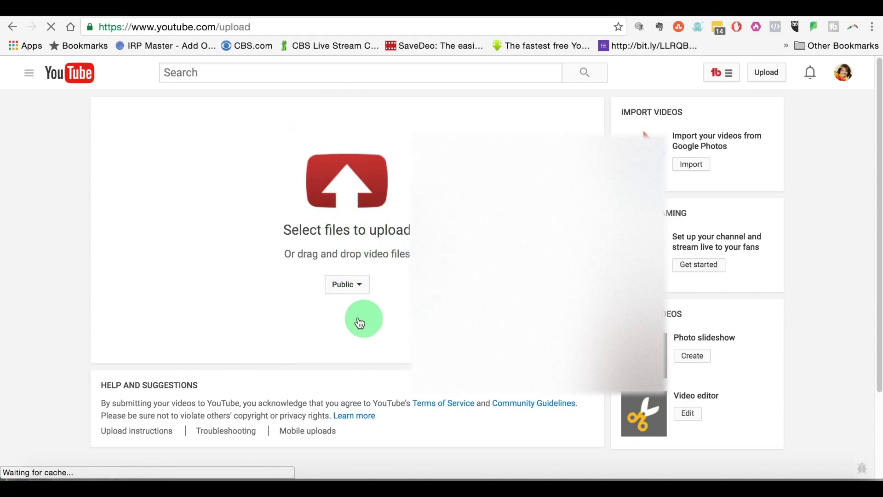
Step: Set the new upload's visibility to Private
click(363, 288)
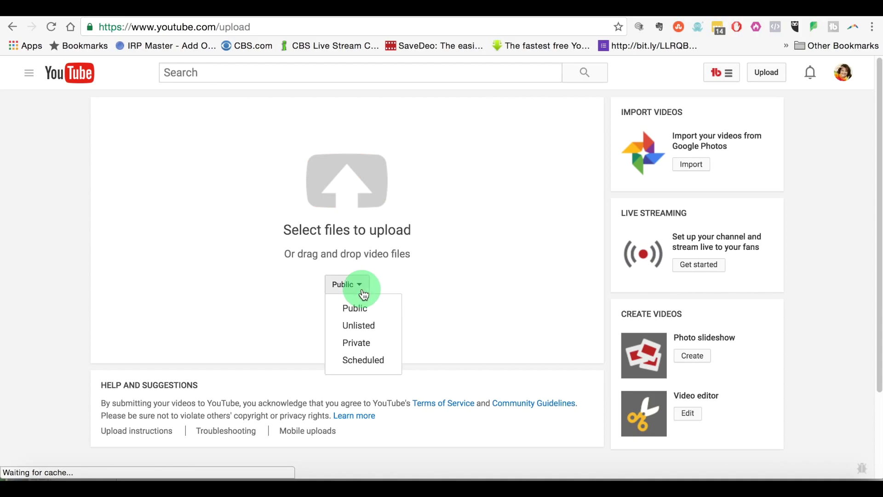
click(363, 293)
click(361, 291)
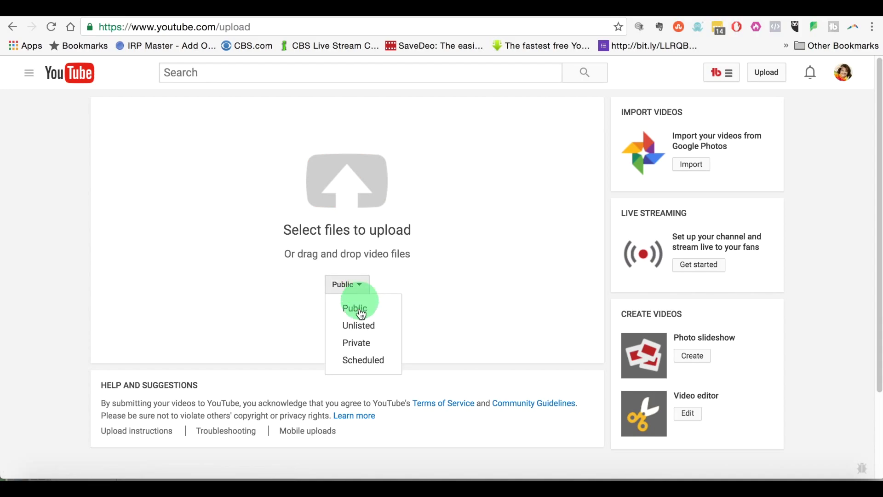
click(357, 349)
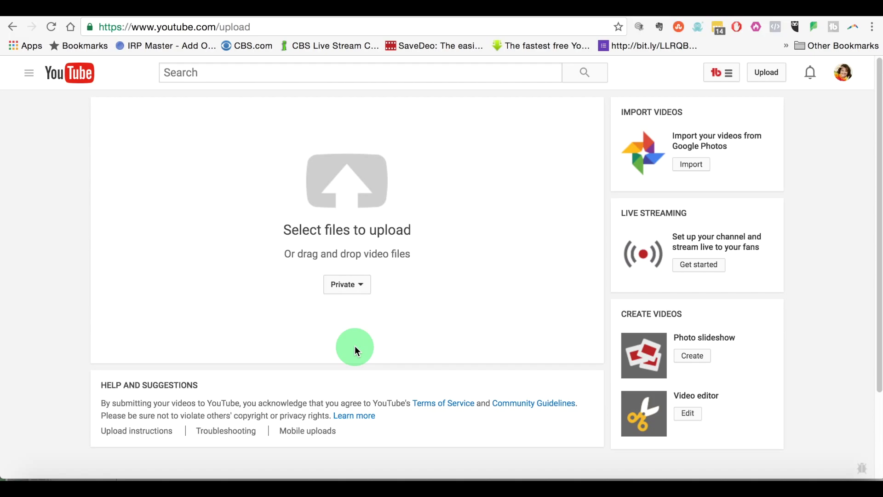
Step: Choose 20151107_153621.mp4 from Documents > from camera to start the upload
click(351, 188)
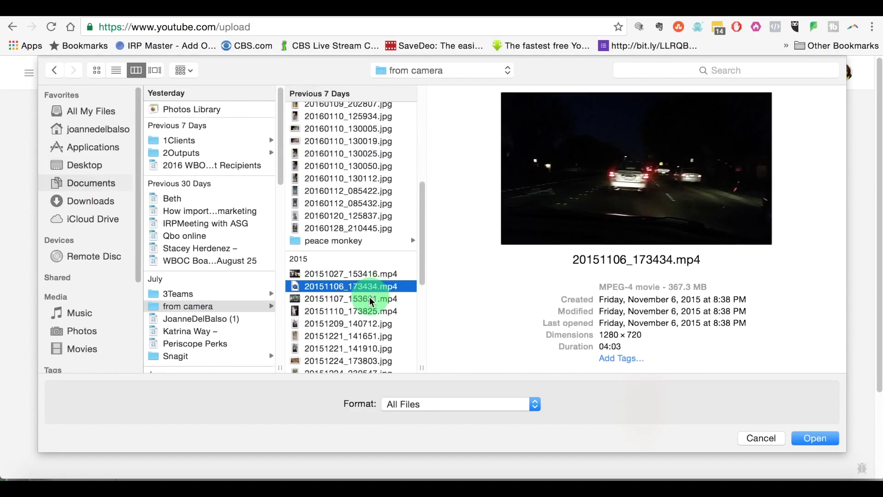
click(368, 311)
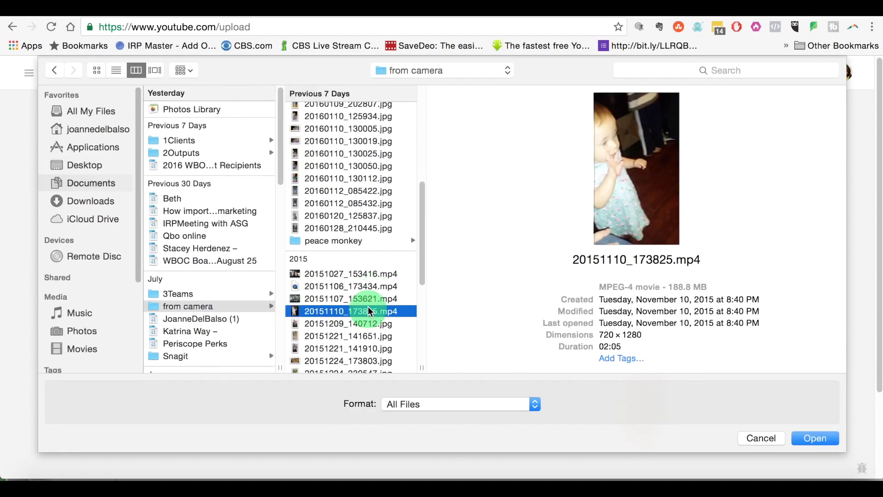
click(357, 300)
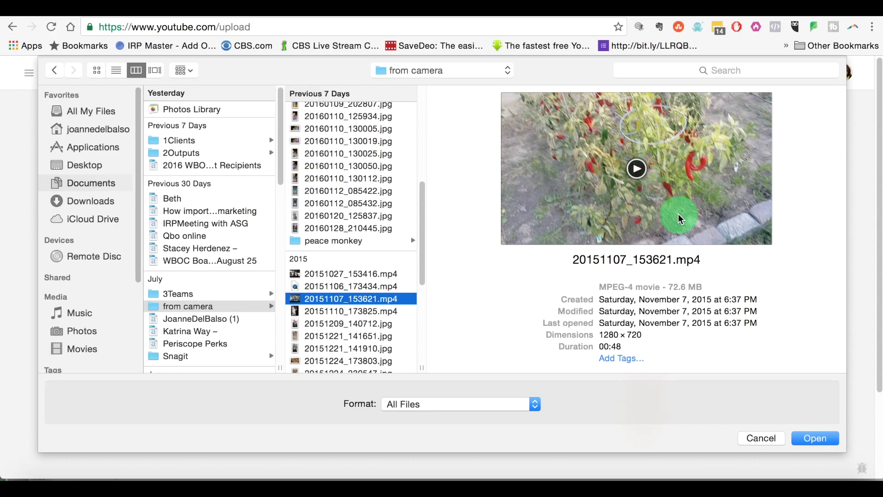
click(817, 440)
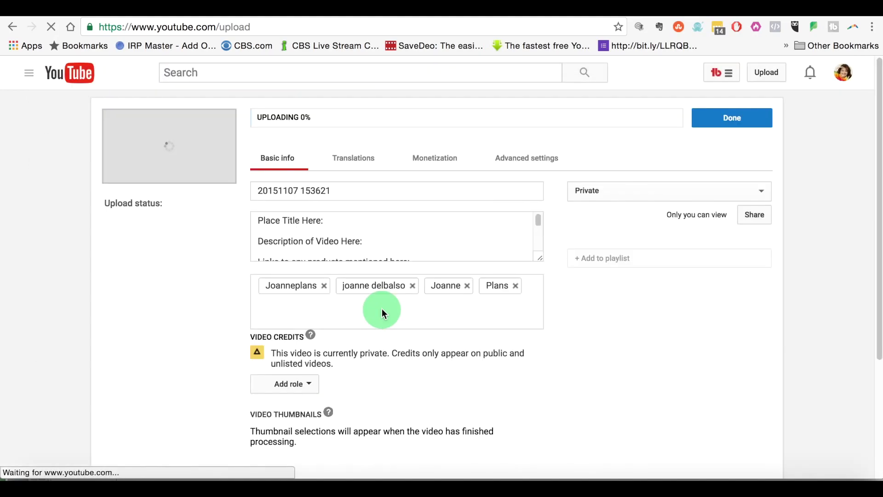
Step: Clear the default description and retitle the video 'Garden For Edit'
click(349, 197)
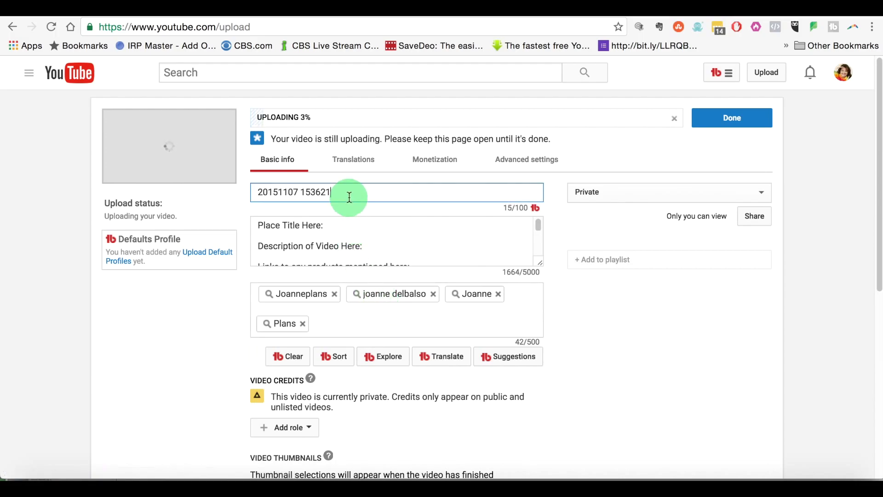
click(256, 225)
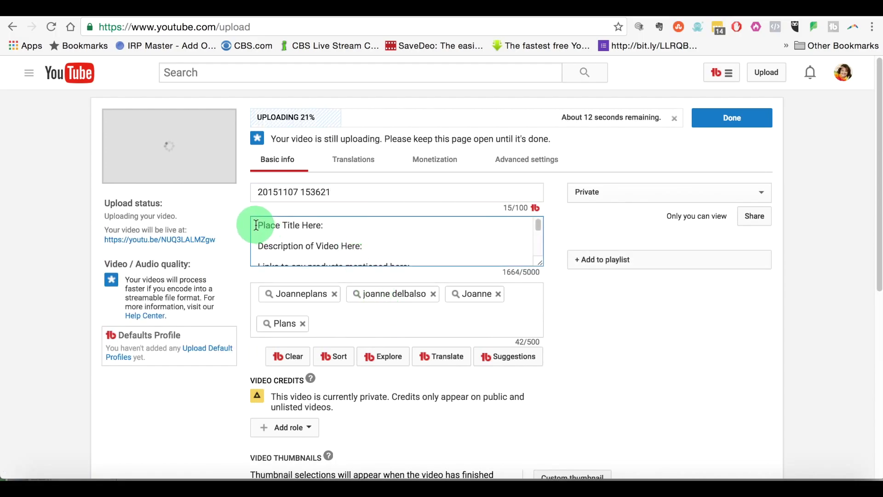
key(ctrl+a)
key(BackSpace)
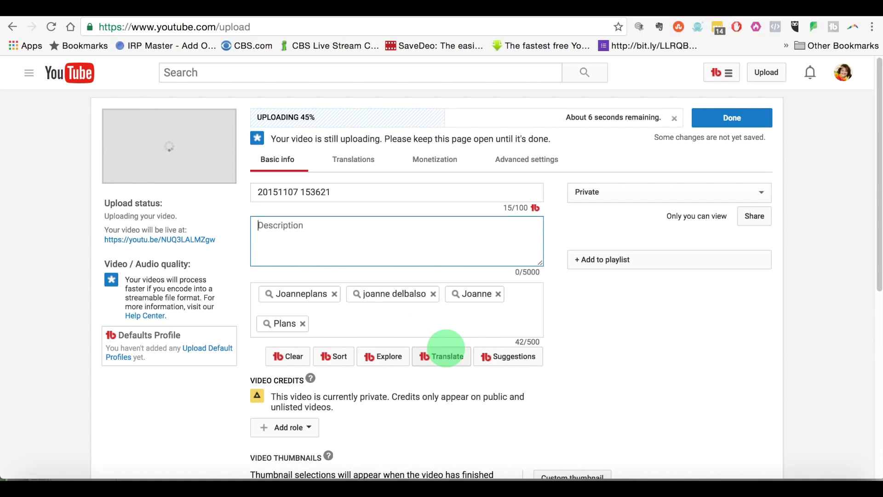
click(345, 200)
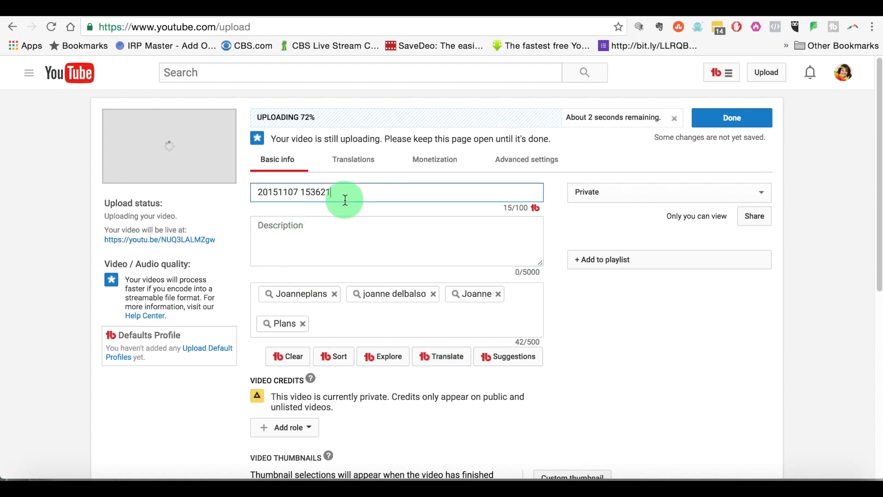
drag(345, 200, 168, 193)
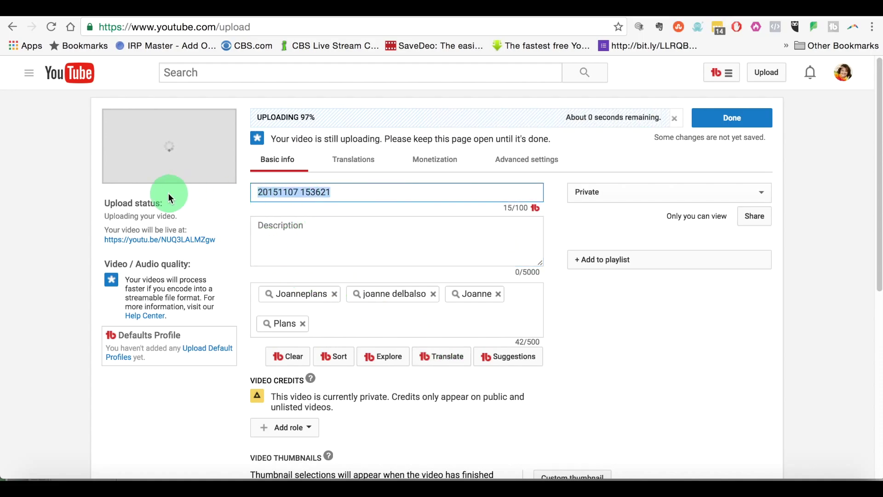
text(Garden)
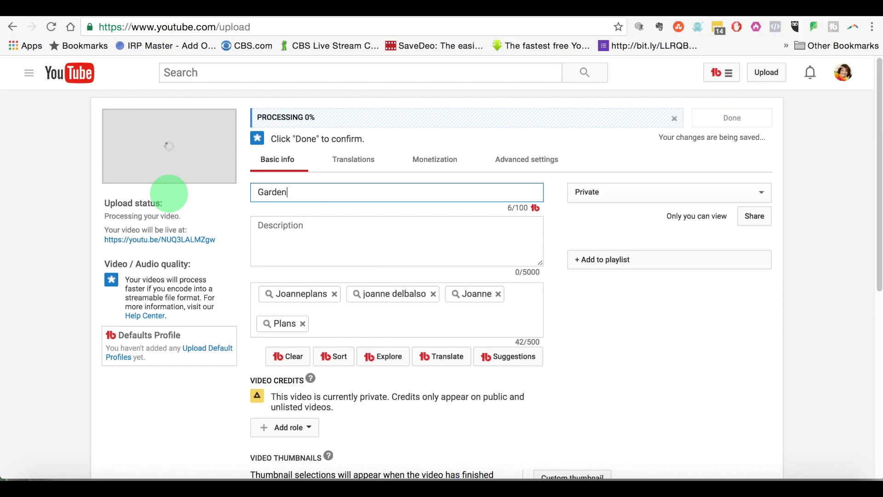
text( For eEdit)
key(Tab)
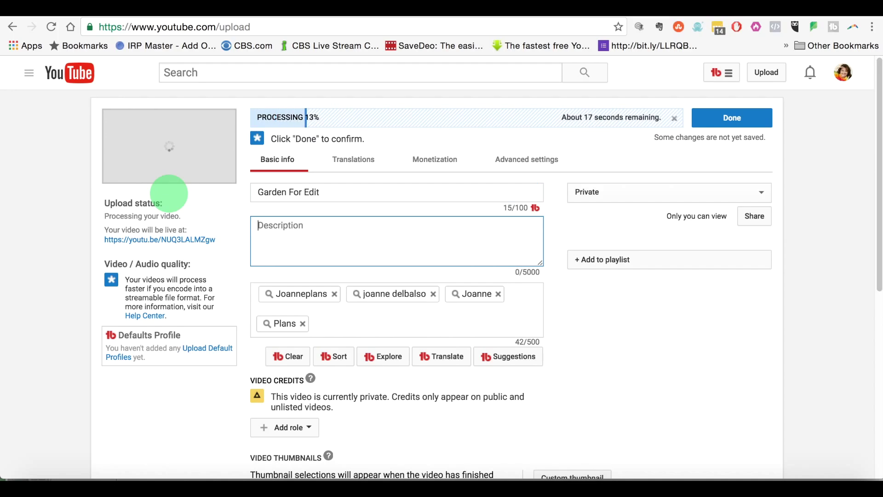
Step: Remove all the default tags, including Plans, and let the upload finish
click(303, 327)
click(335, 295)
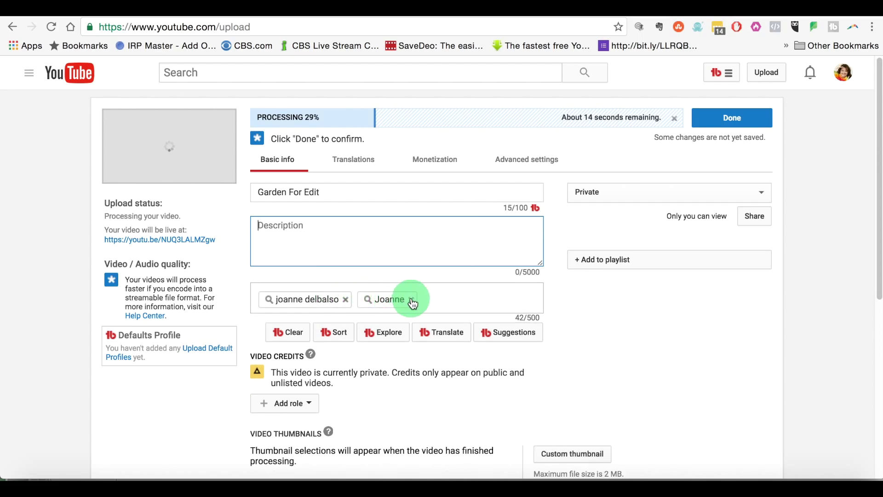
click(411, 299)
click(346, 298)
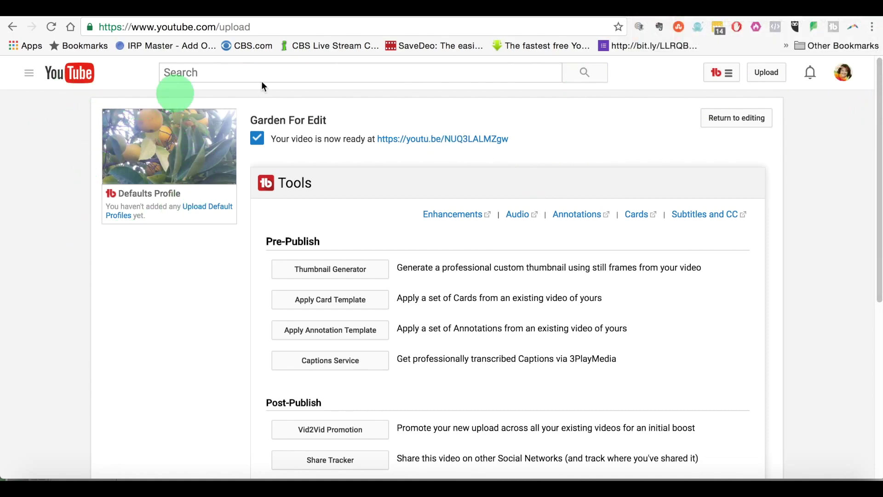
Step: Return to the Creator Studio dashboard and open Garden For Edit's editing page
click(842, 83)
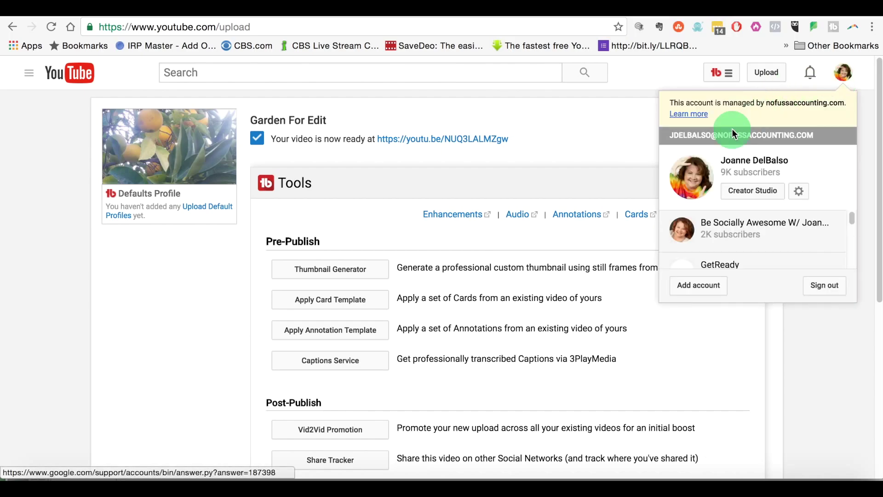
click(749, 201)
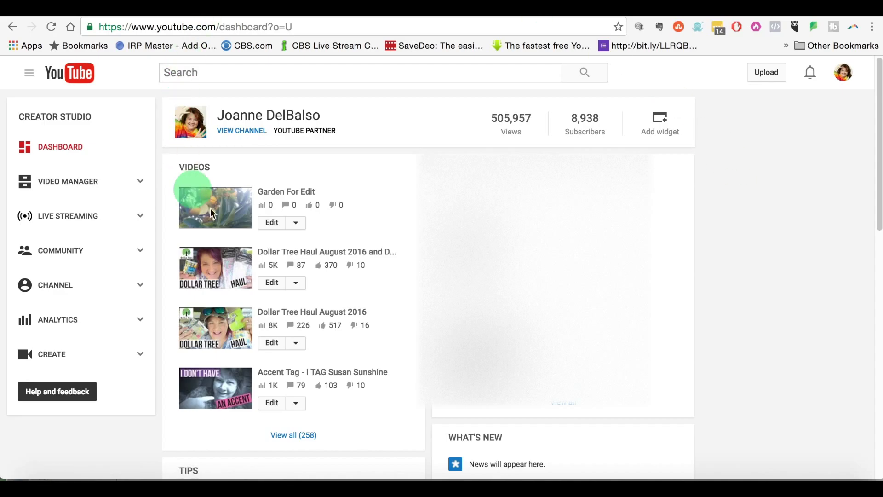
click(290, 191)
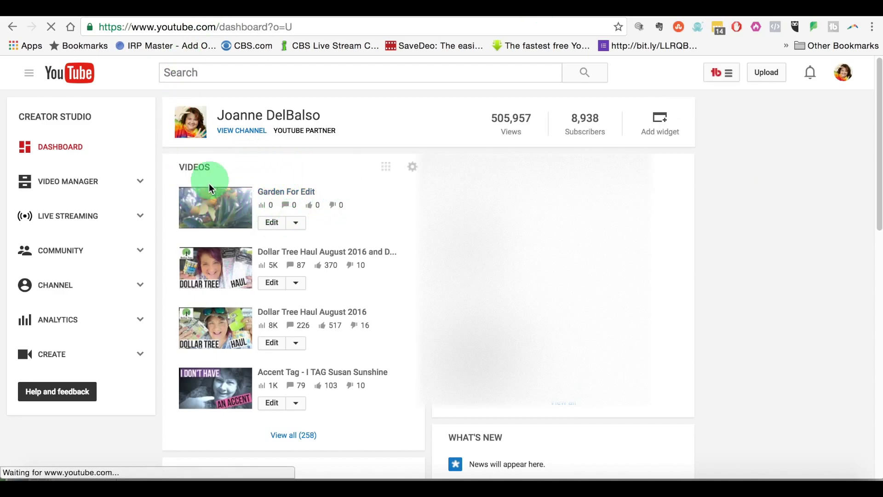
click(271, 222)
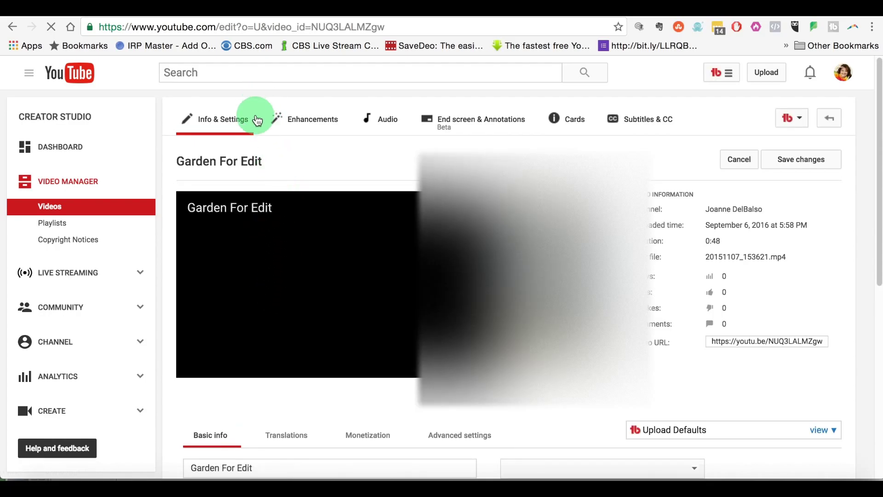
click(311, 126)
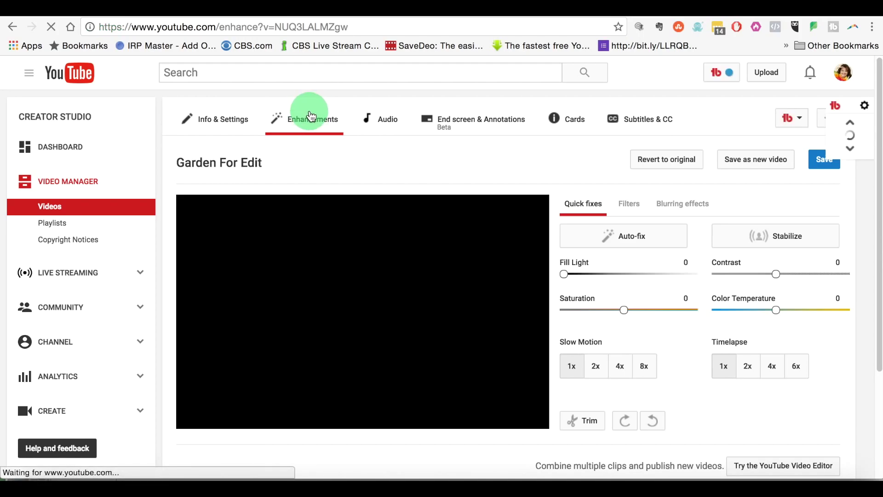
Step: Show the Enhancements tab and pause the Original/Preview playback at 0:02
click(393, 131)
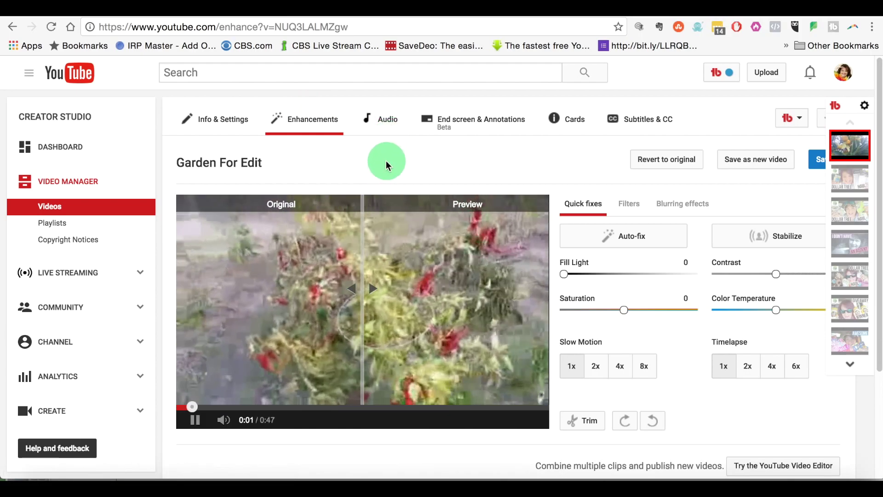
click(195, 427)
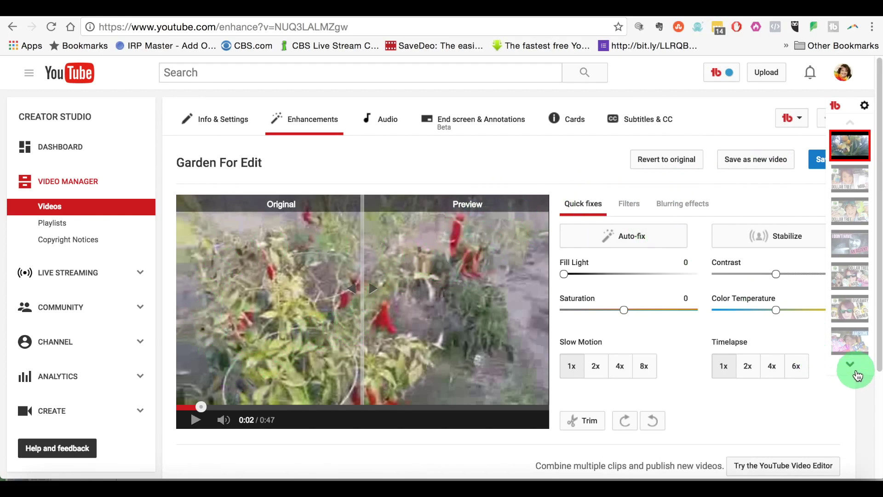
click(850, 364)
click(850, 125)
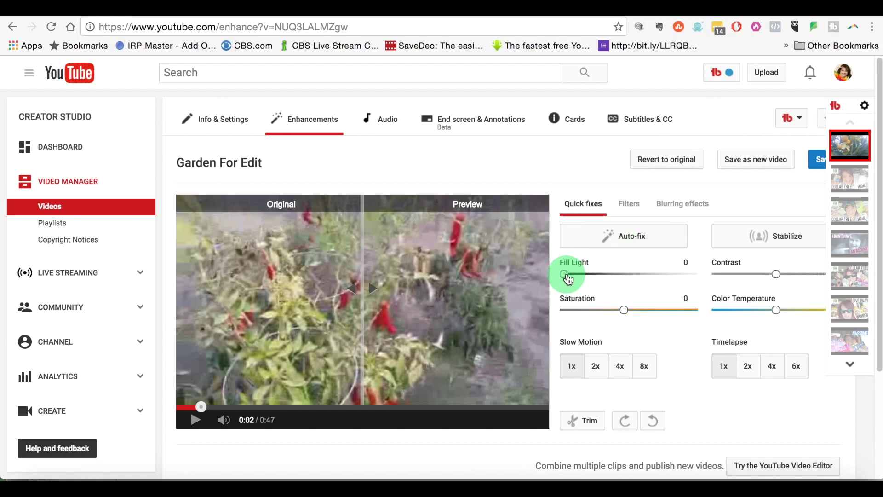
Step: Raise Fill Light to +2, preview the result, then settle it at +1
drag(566, 278, 613, 275)
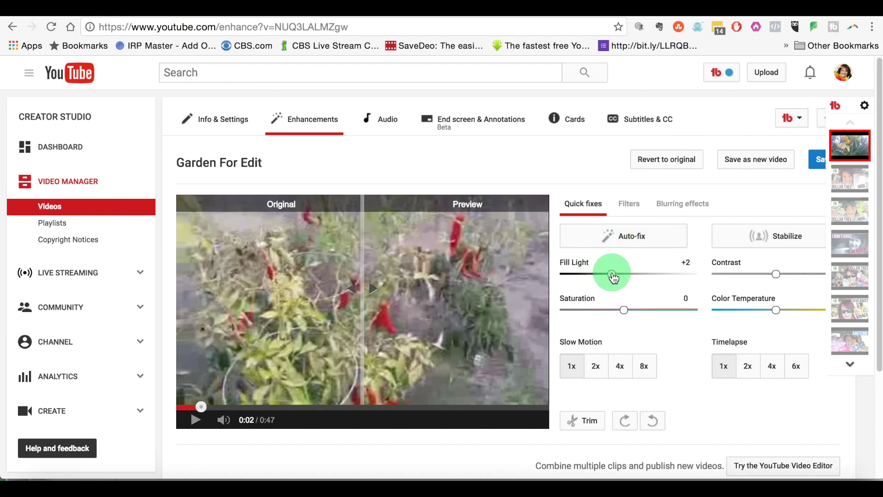
click(272, 241)
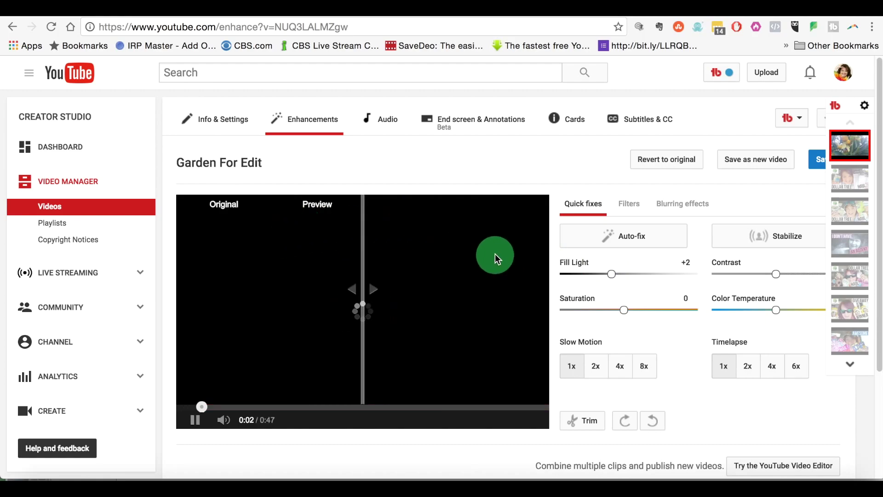
drag(605, 278, 587, 278)
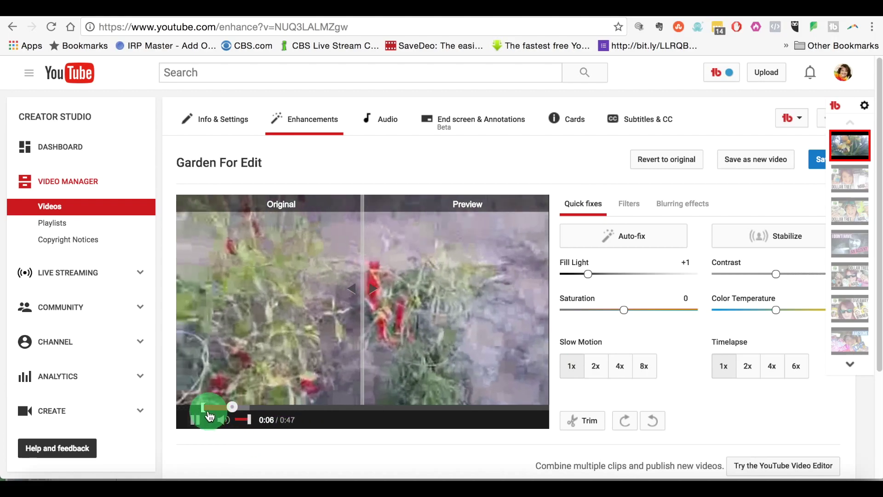
click(195, 419)
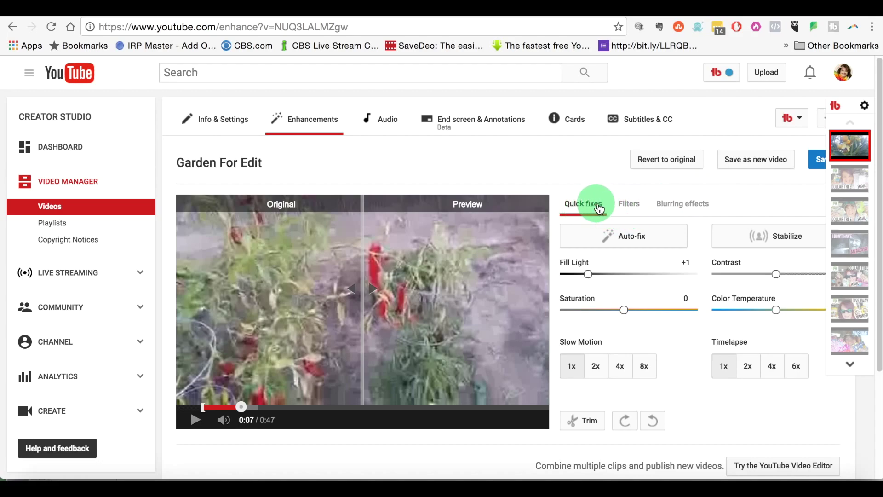
Step: Try the Festival, Old-Fashioned, Thermal, pixelated and sketch-style filters on the clip
click(630, 210)
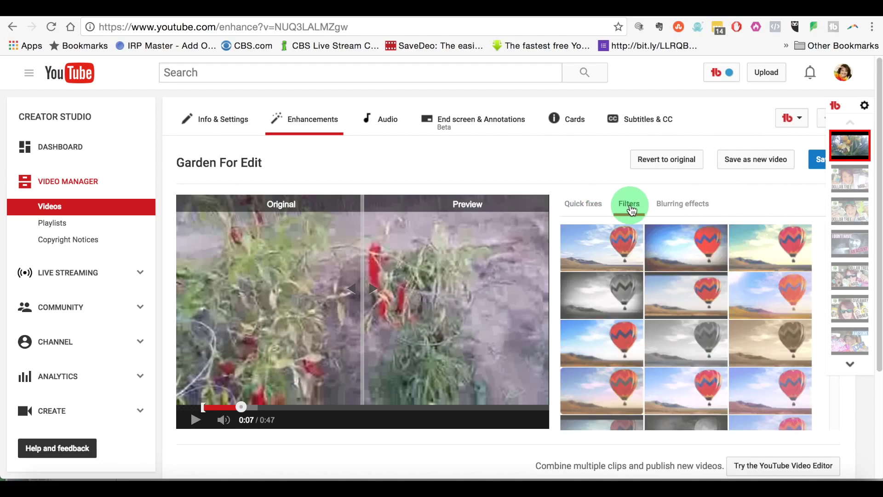
mouse_move(684, 255)
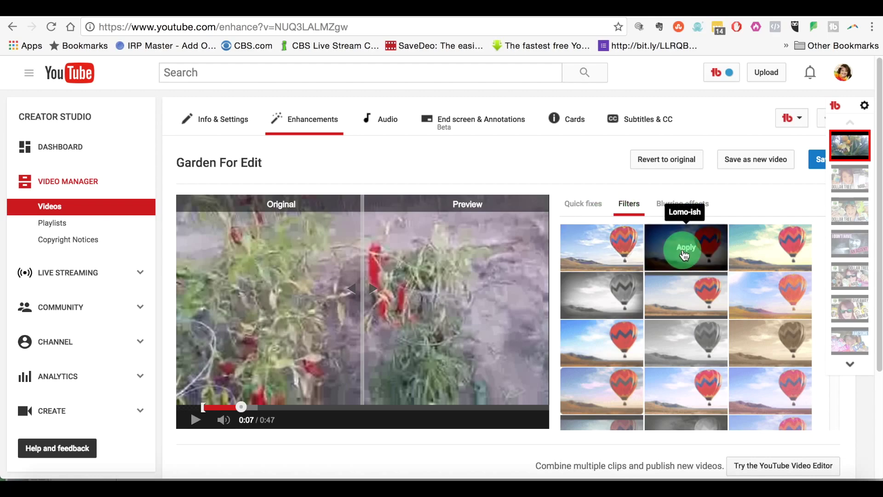
click(759, 294)
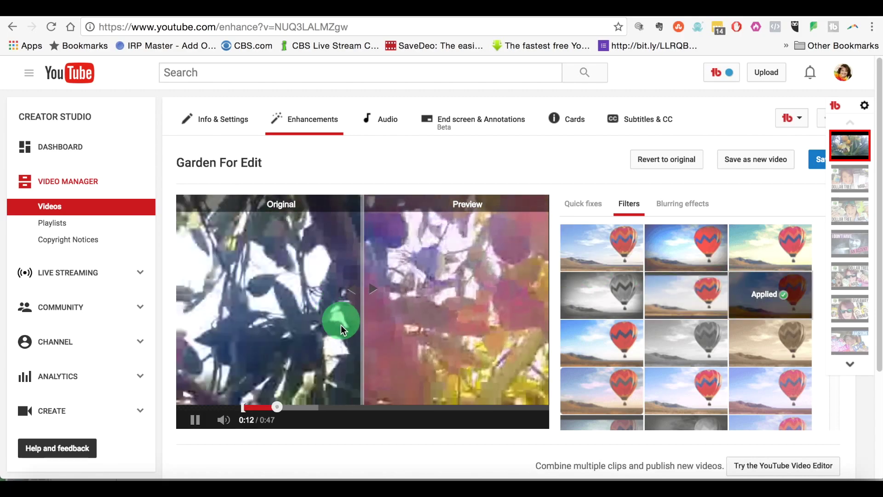
click(195, 419)
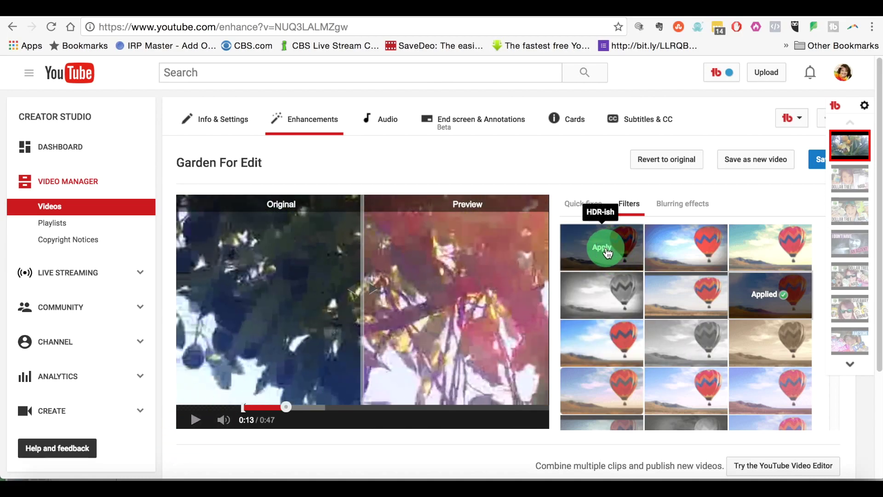
click(607, 253)
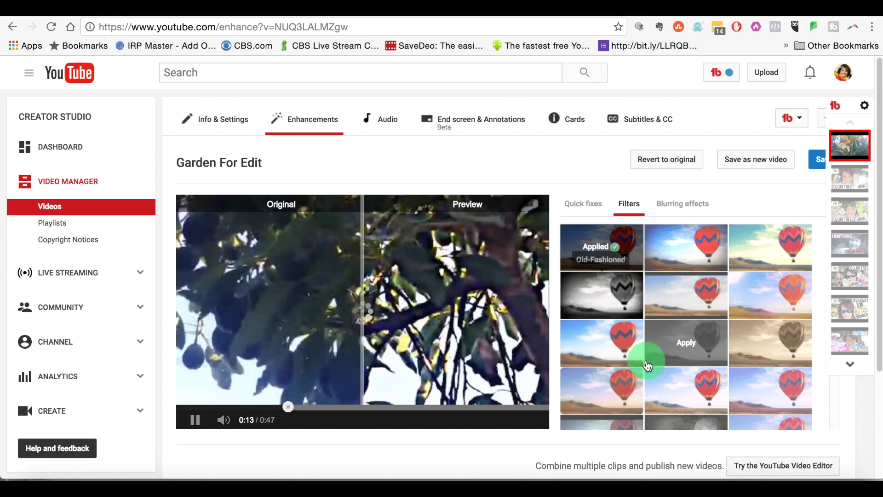
scroll(647, 366, down, 1)
scroll(647, 366, down, 3)
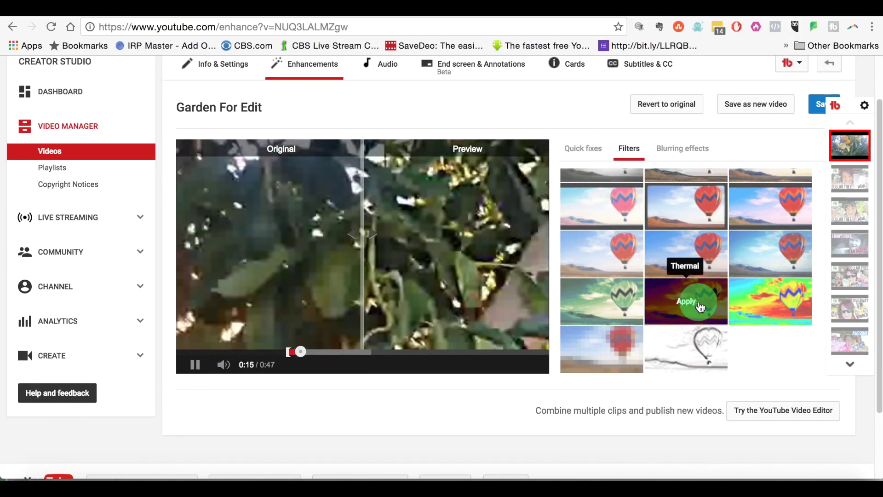
click(699, 306)
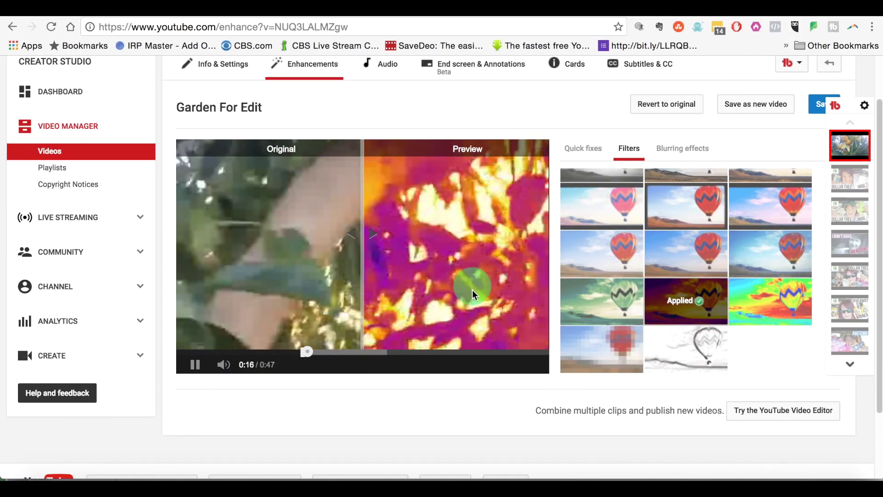
click(754, 317)
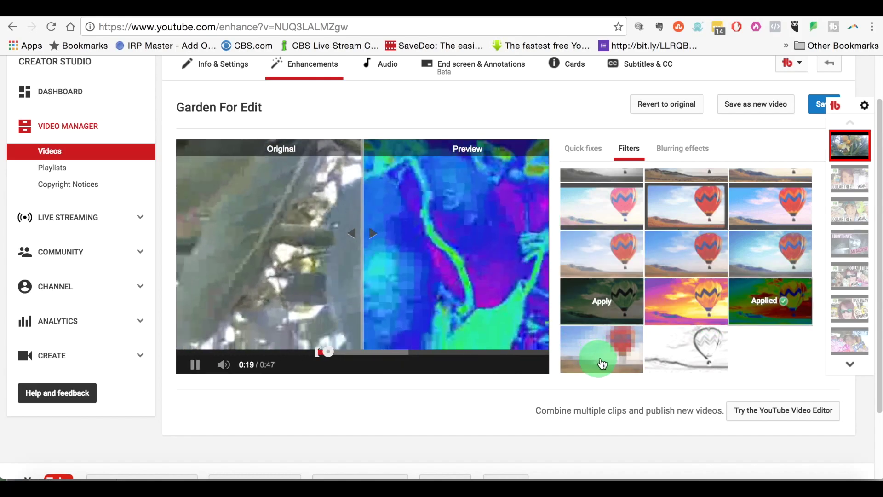
click(605, 361)
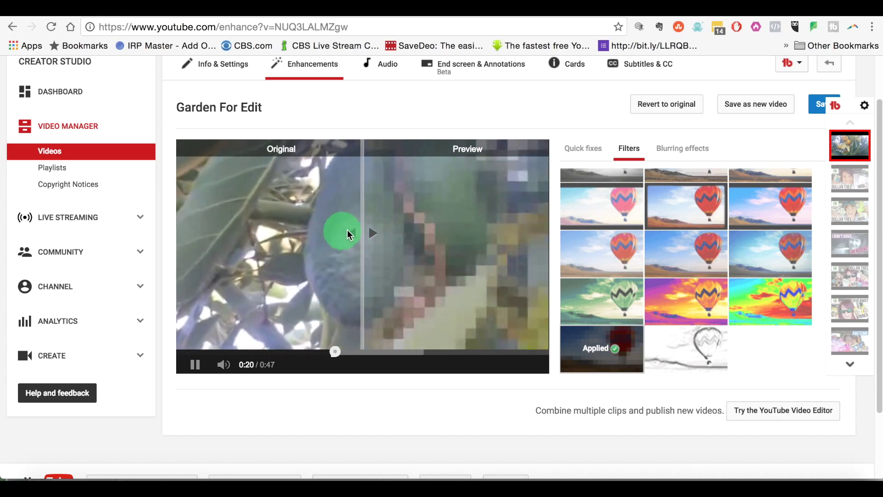
click(671, 358)
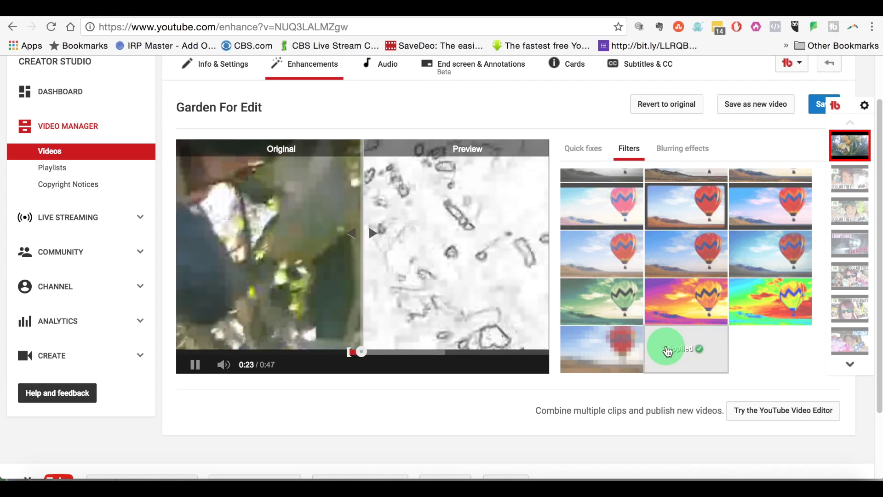
Step: Revert all enhancements so the clip returns to its original footage
scroll(667, 352, up, 1)
scroll(662, 305, down, 3)
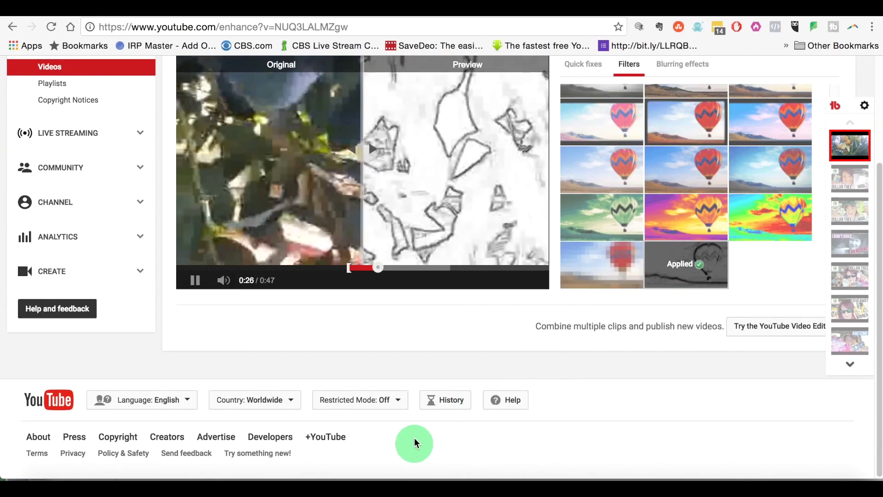
scroll(582, 371, up, 5)
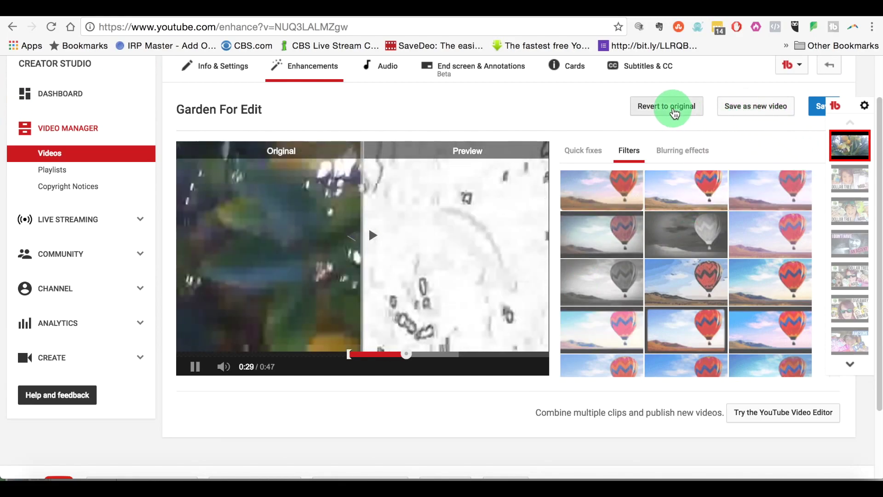
click(672, 109)
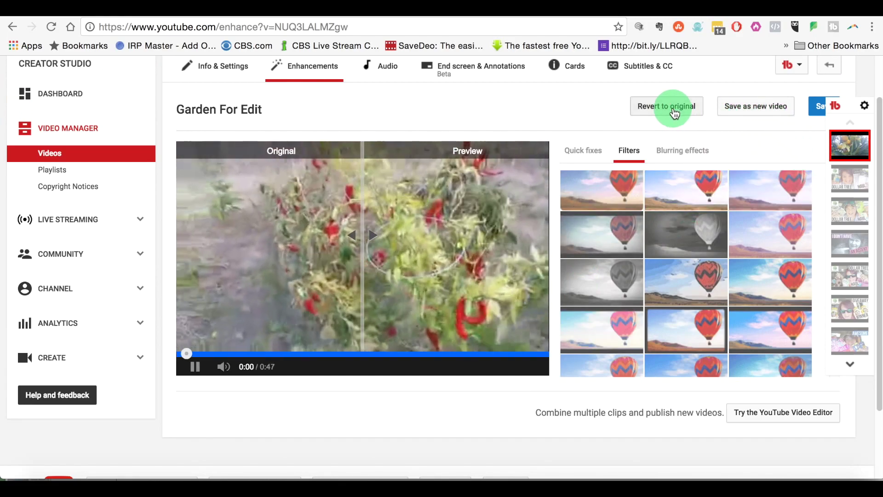
click(194, 371)
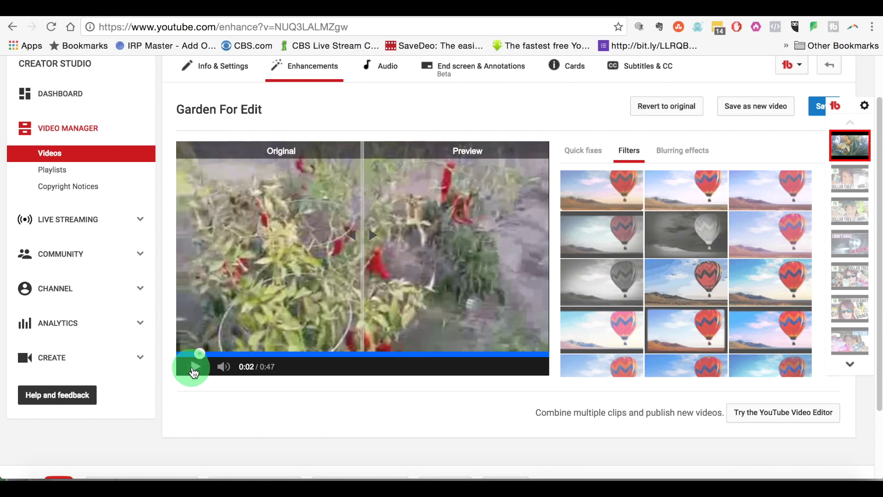
scroll(657, 291, up, 3)
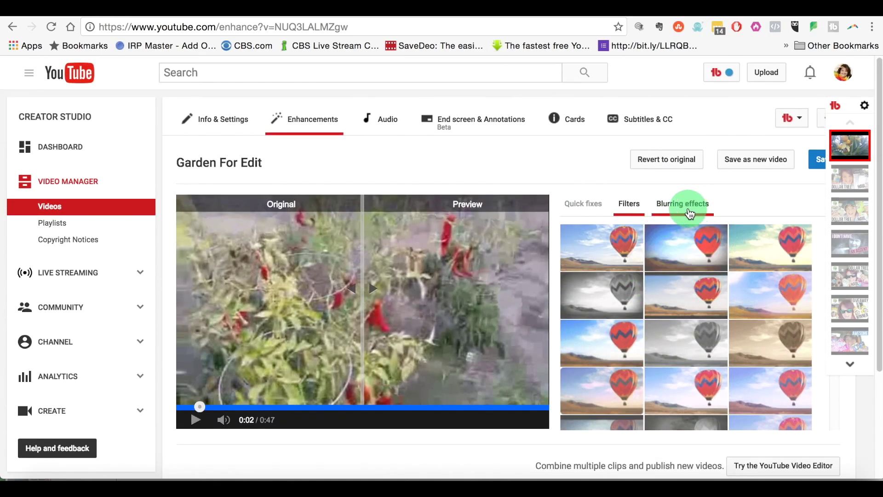
Step: Show the Blurring effects options and revert the clip to original
click(690, 209)
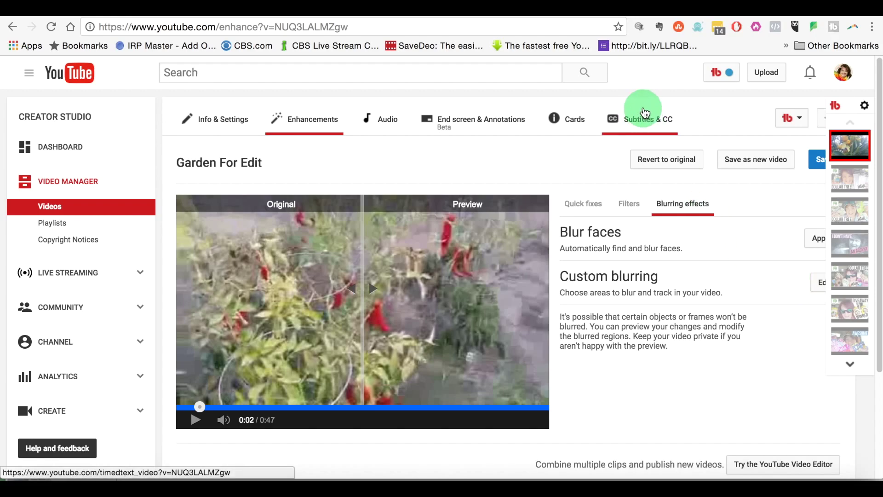
click(653, 164)
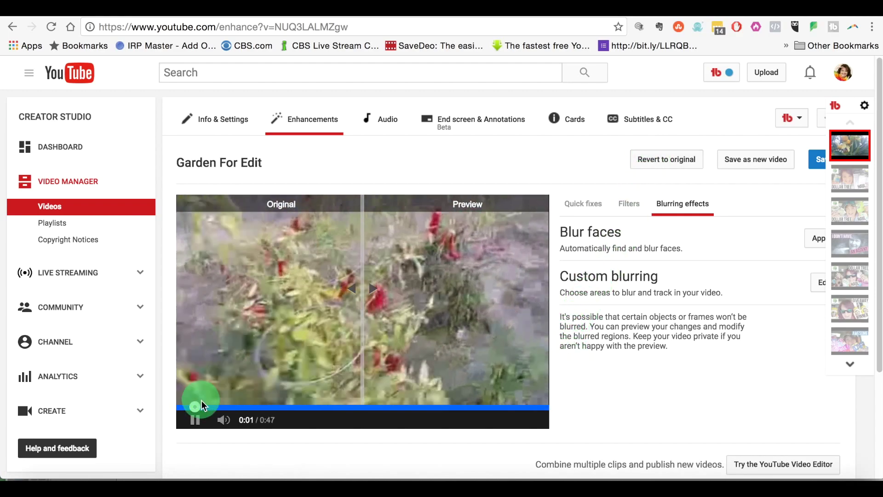
Step: Open the Trim editor from the Quick fixes panel
click(195, 419)
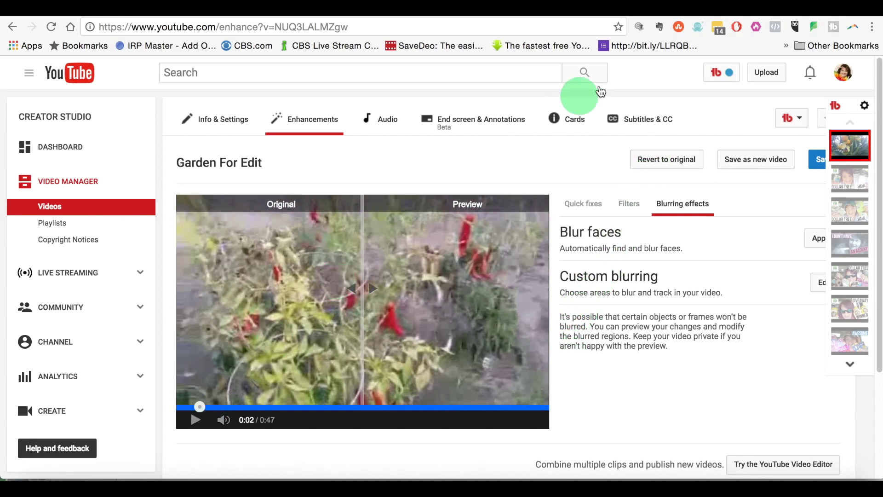
click(582, 203)
scroll(598, 425, down, 3)
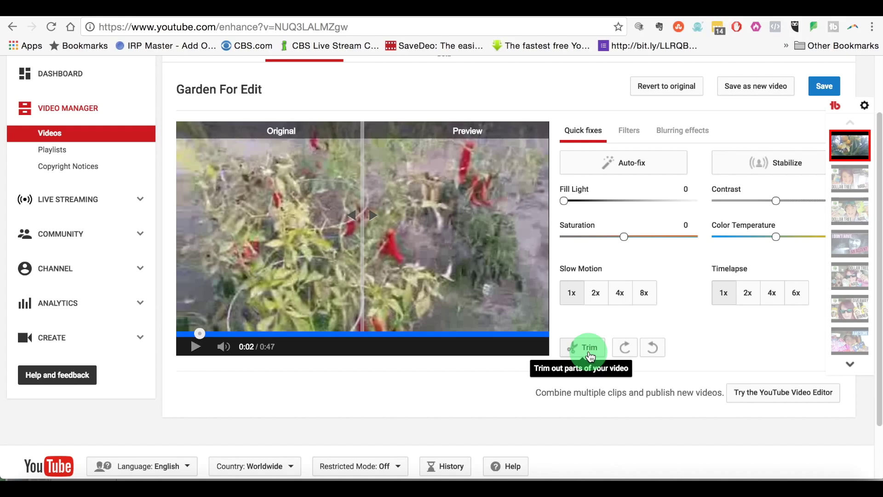
click(590, 354)
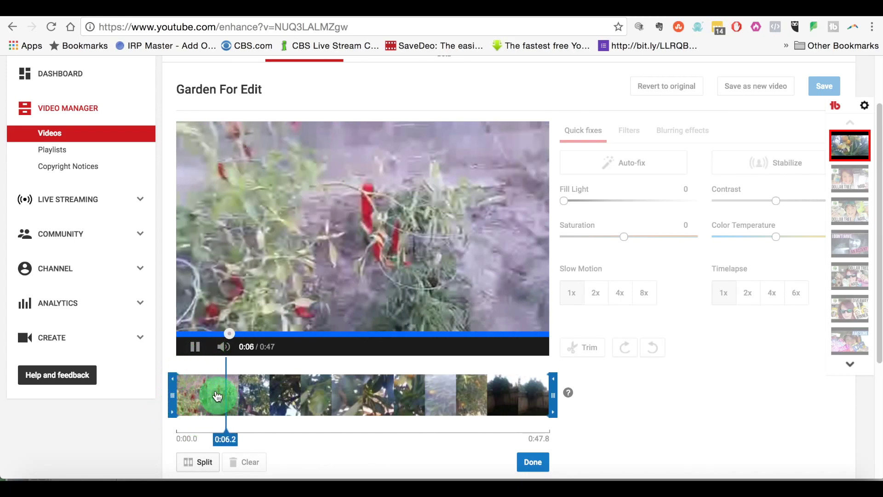
Step: Split the clip at 0:07.3 and play it back, pausing at 0:09.7
click(196, 348)
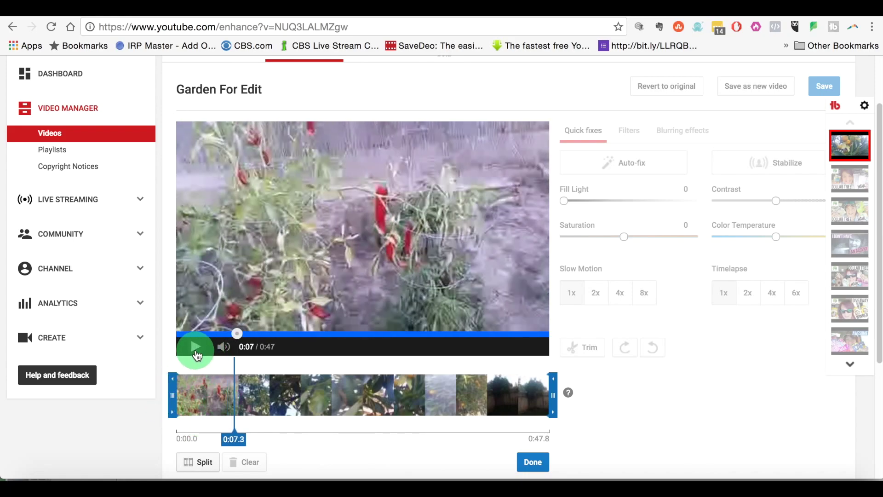
scroll(199, 449, down, 1)
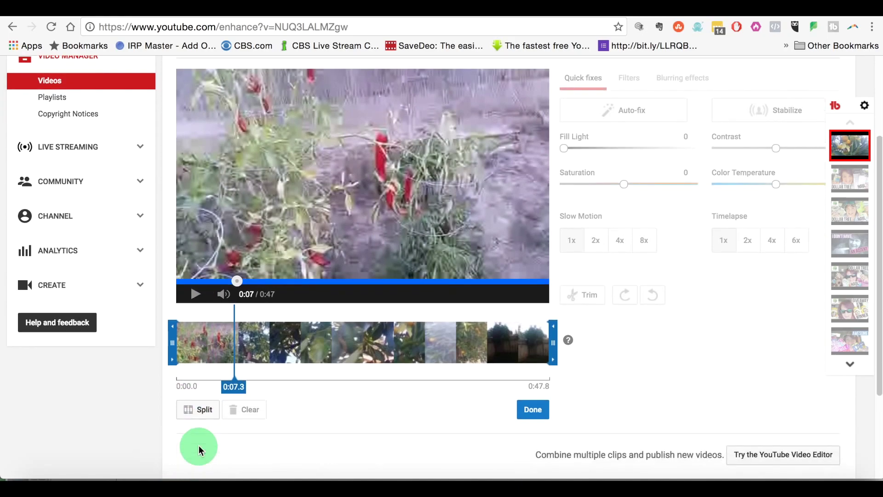
click(197, 416)
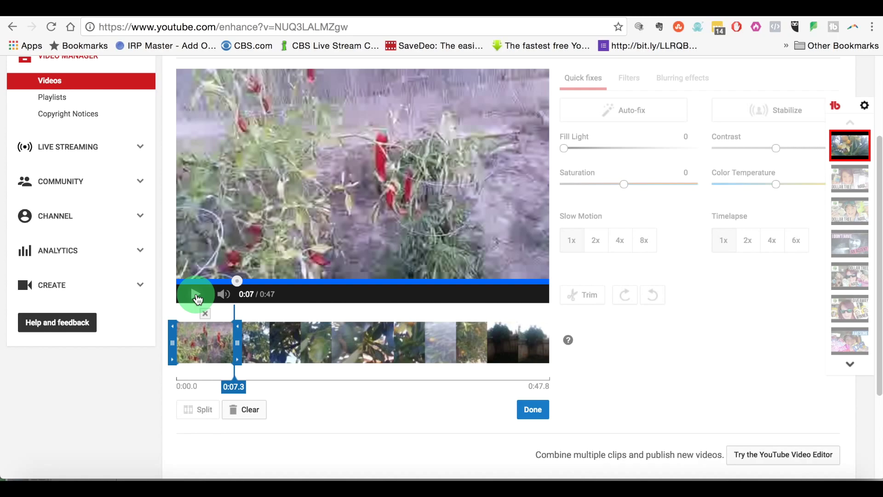
click(197, 297)
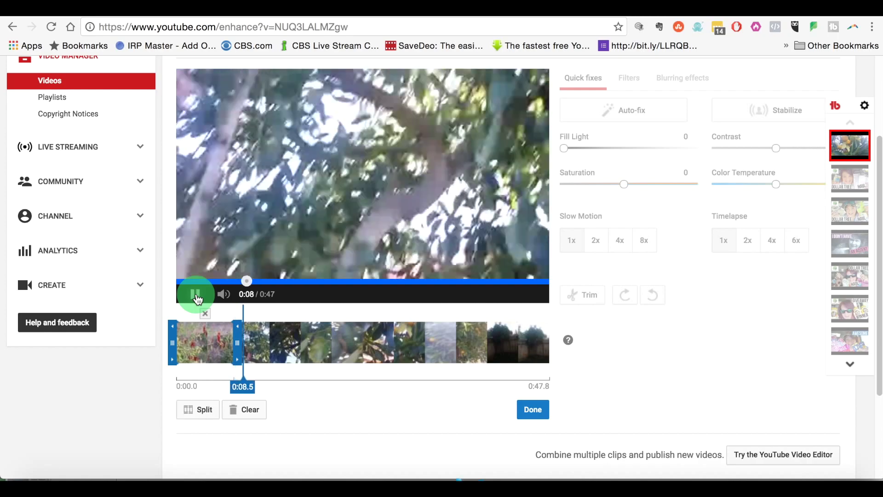
click(196, 297)
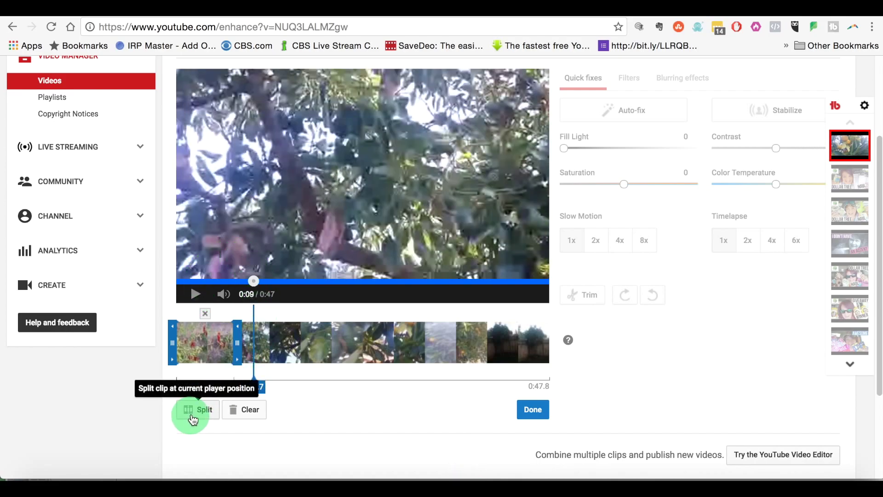
Step: Cut at 0:09.7, delete the short piece, trim the start, then clear all cuts
click(193, 413)
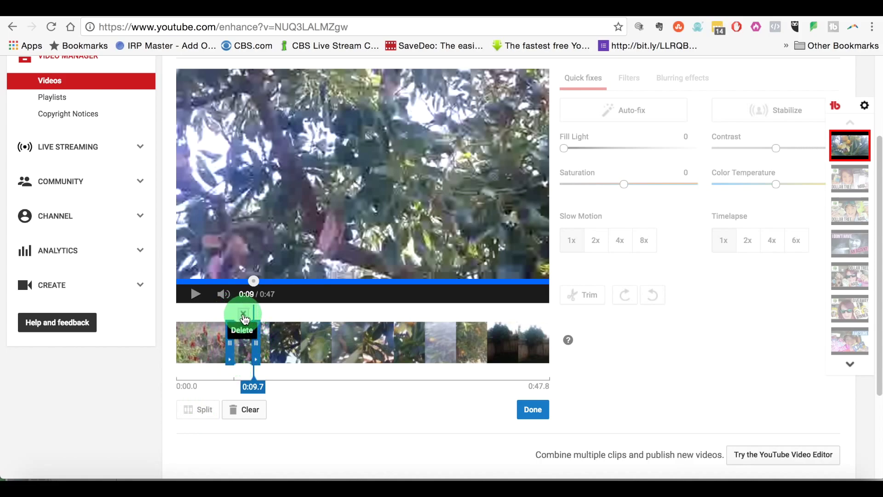
click(243, 315)
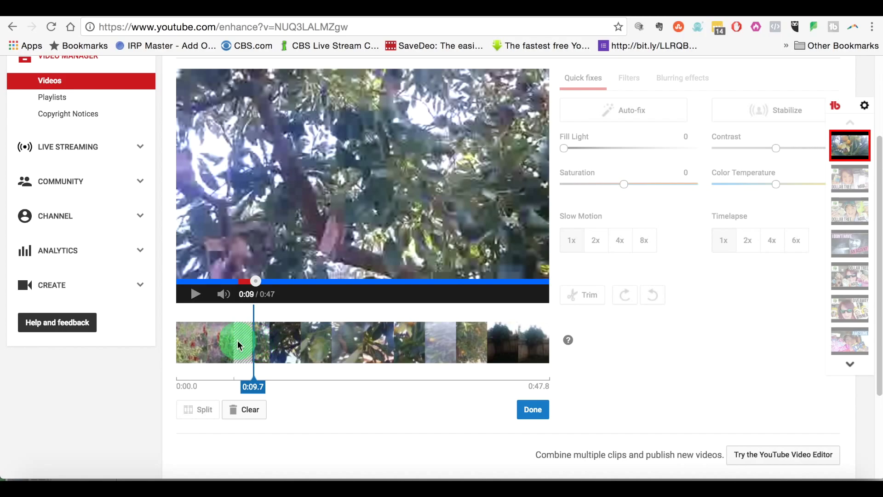
click(195, 344)
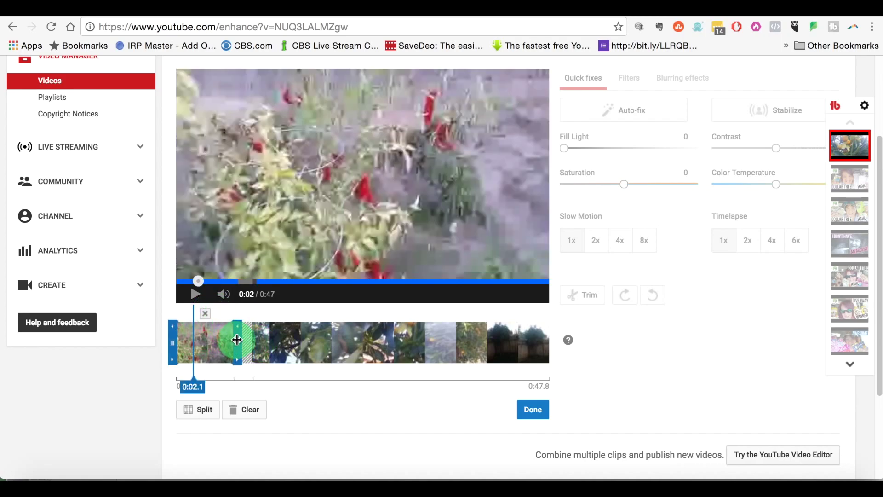
mouse_move(237, 340)
mouse_down()
mouse_move(183, 341)
mouse_move(248, 340)
mouse_up()
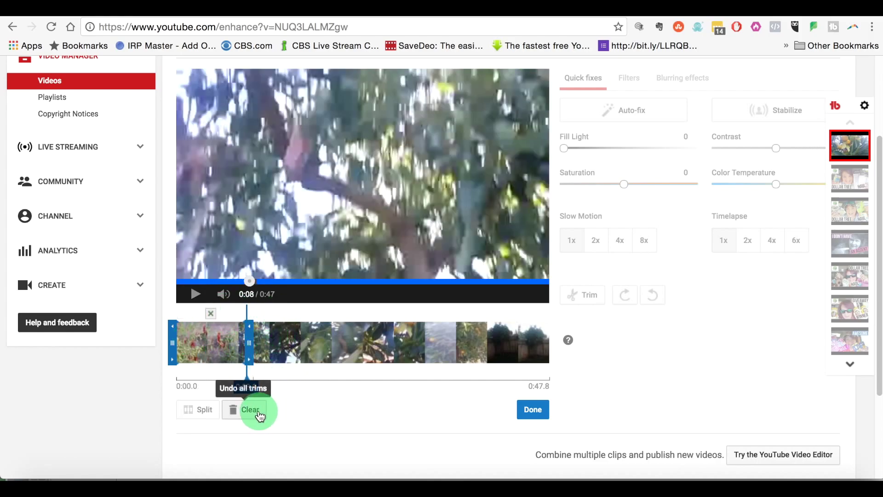
click(256, 414)
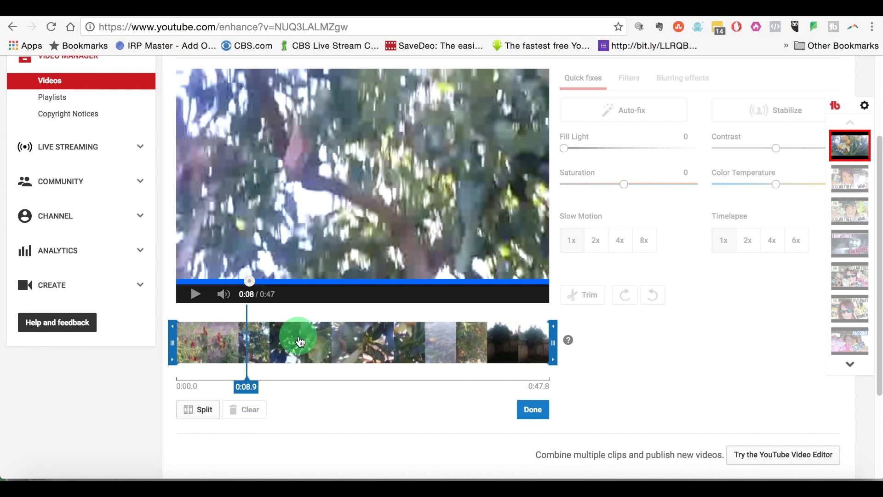
Step: Split the garden clip at 0:29 and again at 0:34.1
click(346, 343)
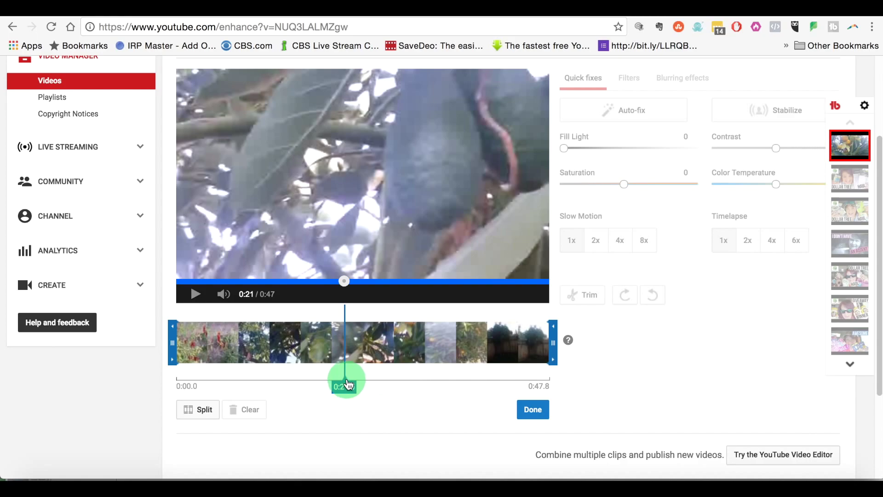
drag(347, 379, 380, 372)
click(194, 294)
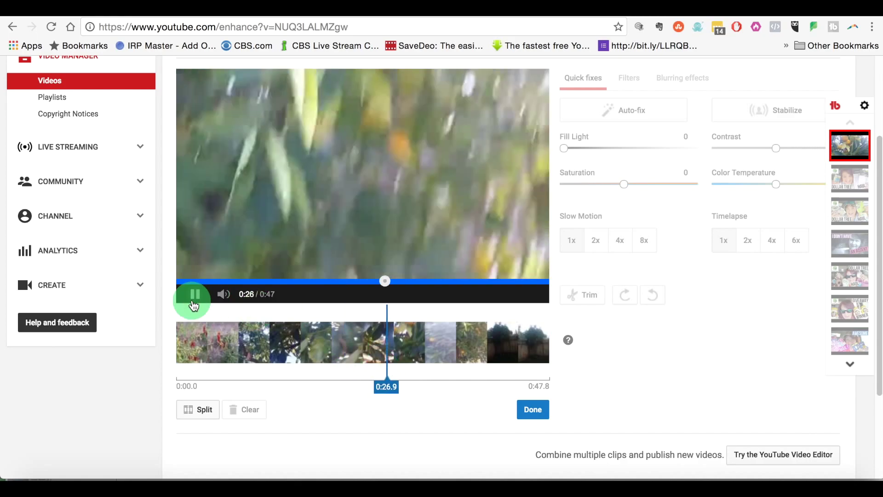
click(195, 303)
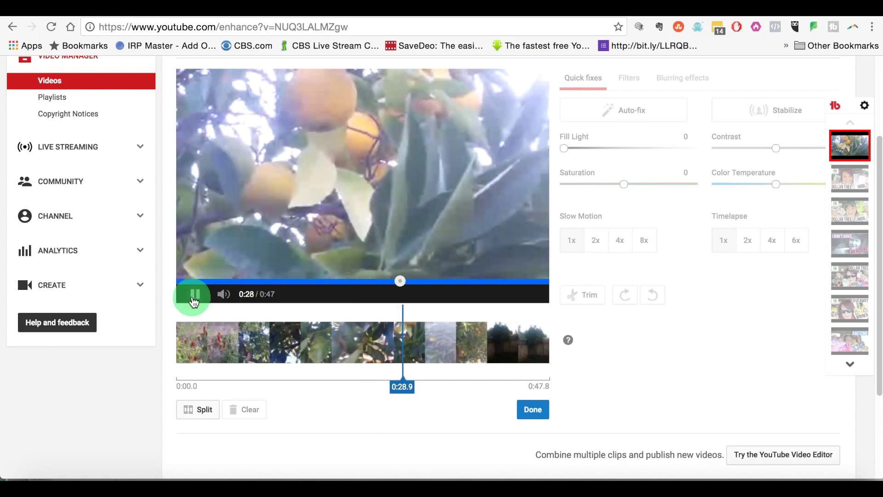
click(207, 416)
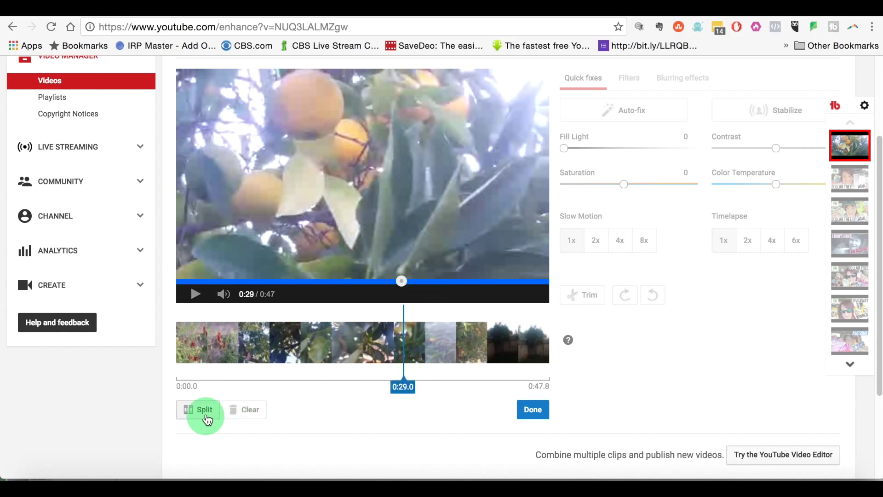
click(197, 299)
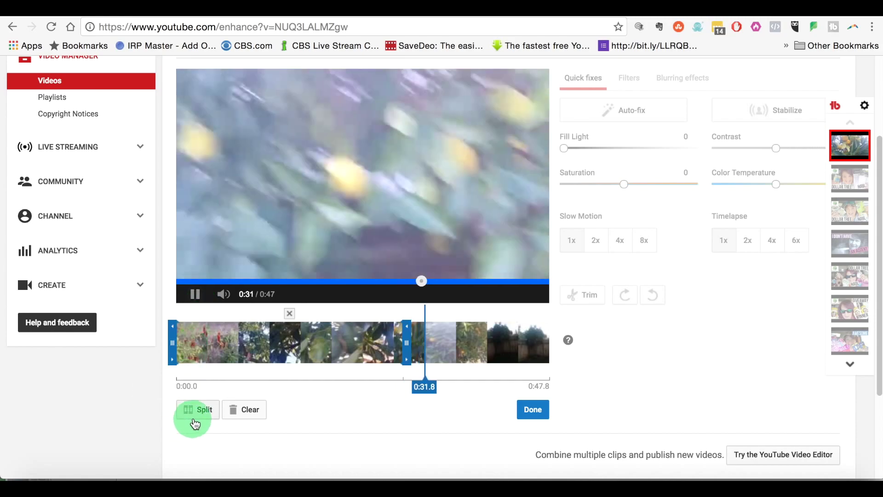
click(196, 294)
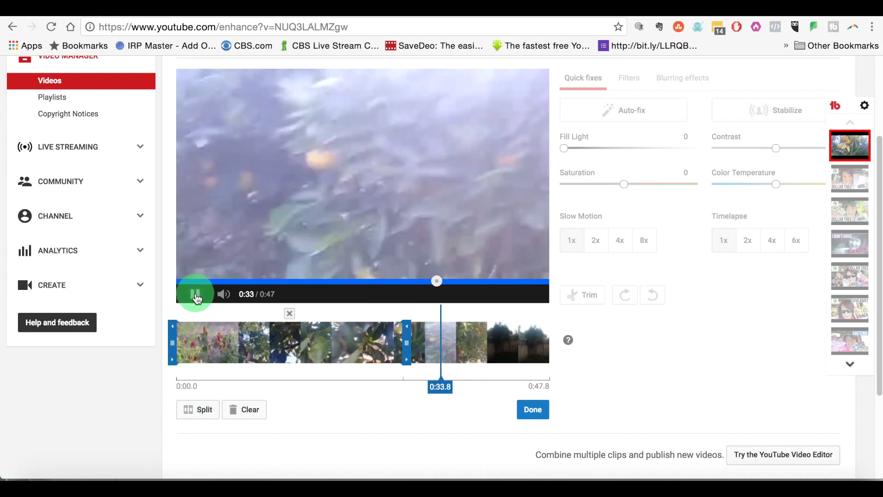
click(203, 410)
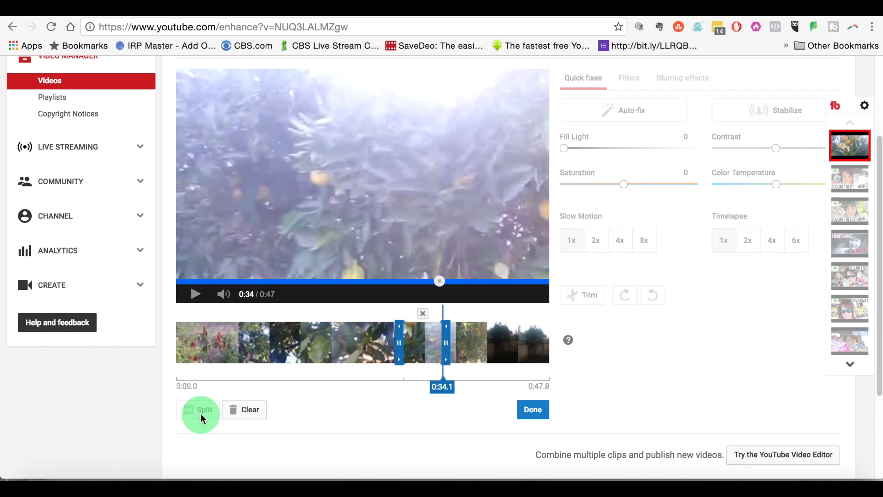
Step: Delete the piece between 0:29 and 0:34 and confirm the trim changes
drag(399, 334, 400, 368)
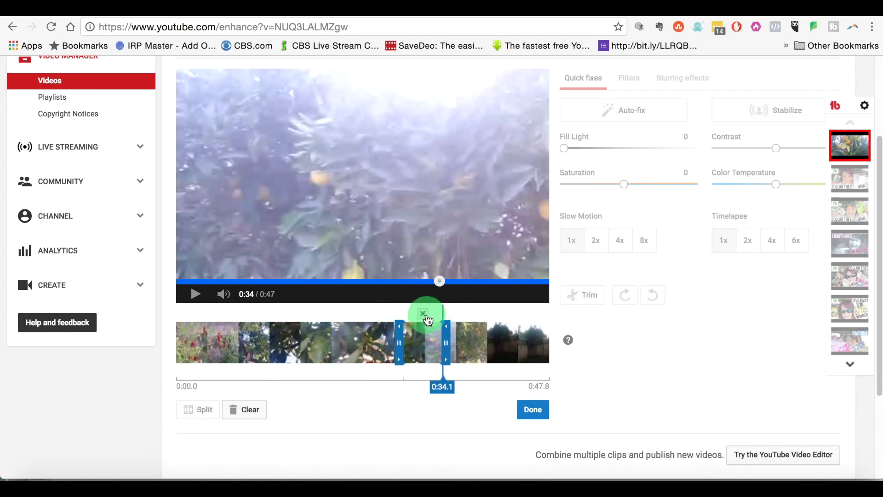
click(423, 313)
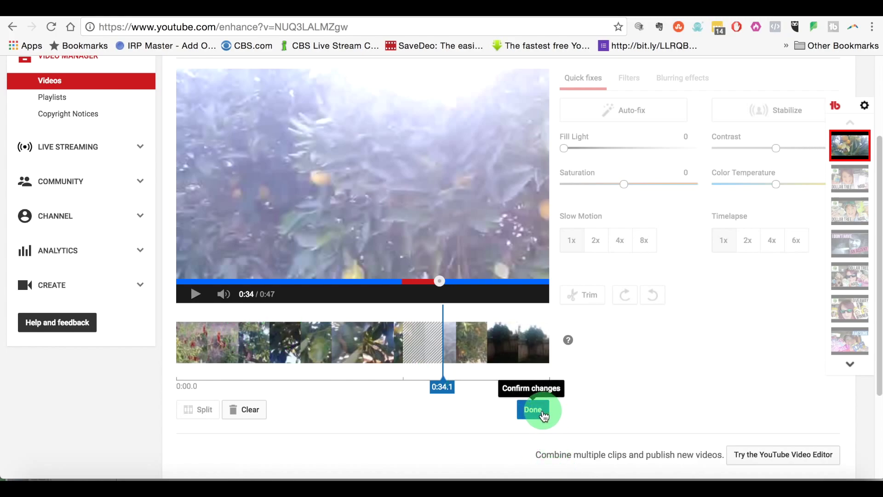
click(533, 410)
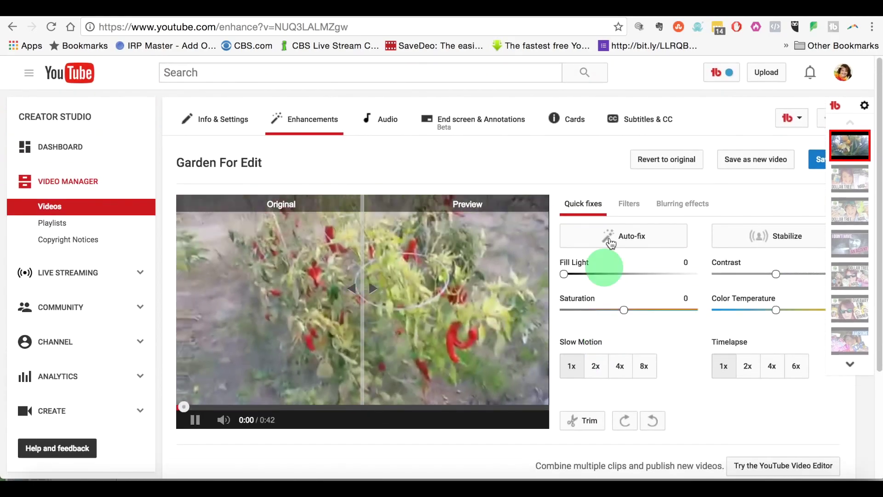
Step: Pause the preview and save the trimmed 0:42 clip as a new 'Copy of Garden For Edit' video
click(196, 420)
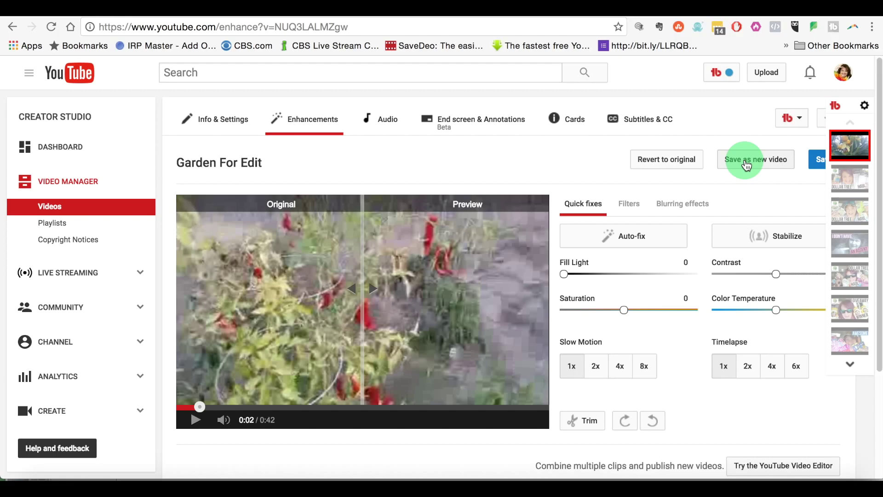
click(746, 165)
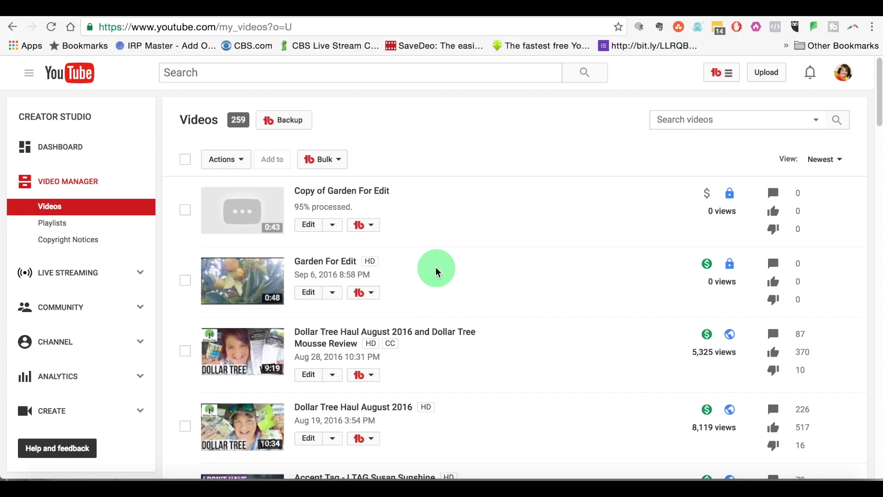
Step: Scroll the sidebar and expand the CREATE tools section
scroll(56, 414, down, 1)
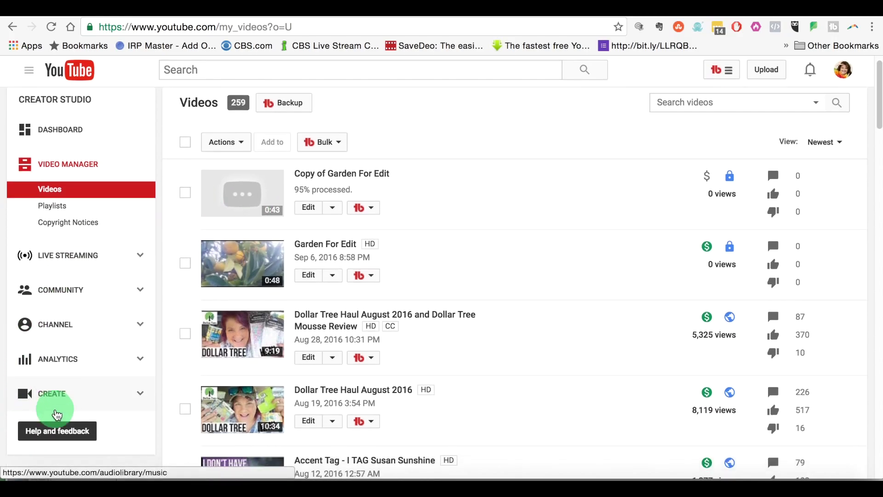
scroll(57, 415, down, 1)
scroll(55, 368, up, 2)
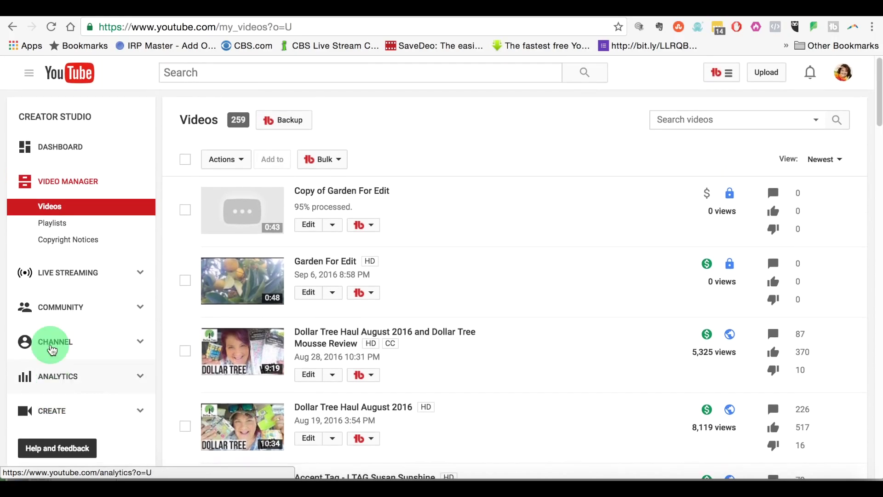
scroll(49, 201, down, 2)
scroll(49, 201, down, 3)
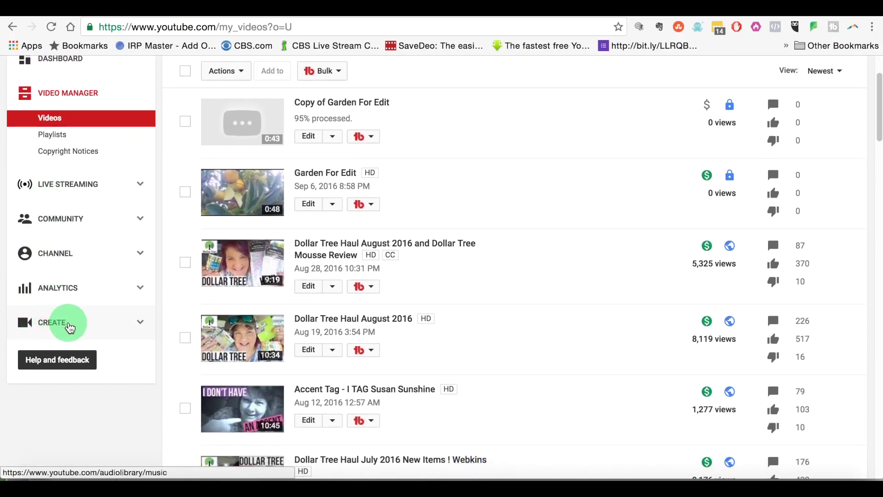
click(69, 327)
click(138, 330)
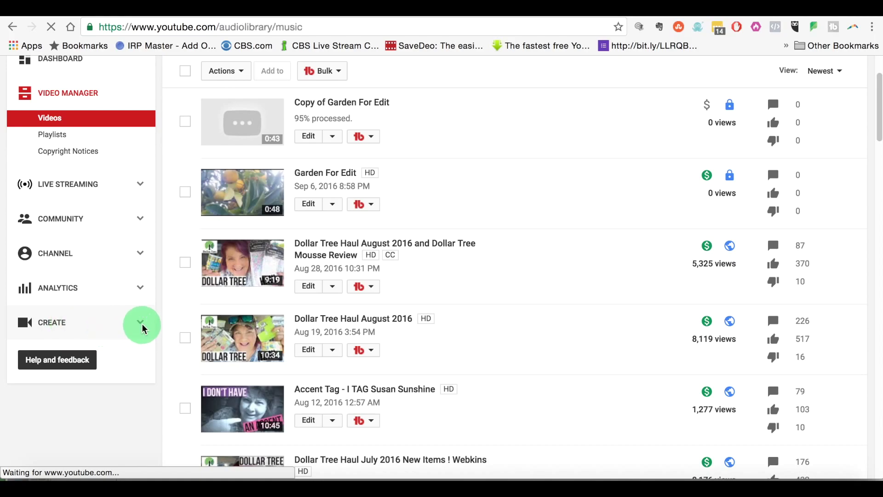
Step: Browse between the Music Policies and Audio Library pages
click(87, 399)
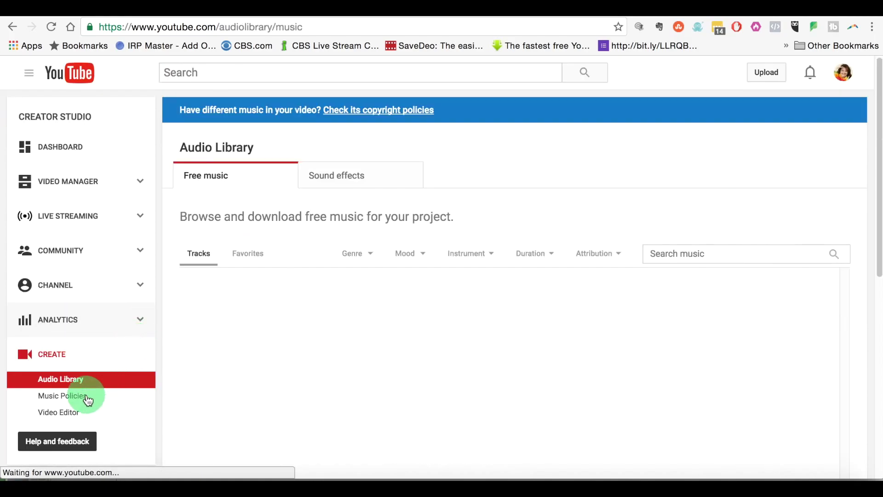
scroll(88, 400, down, 2)
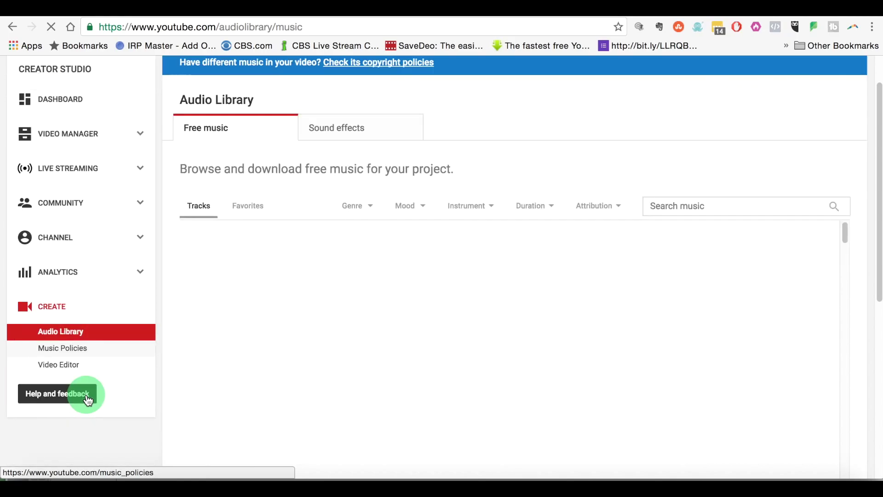
click(67, 343)
click(75, 329)
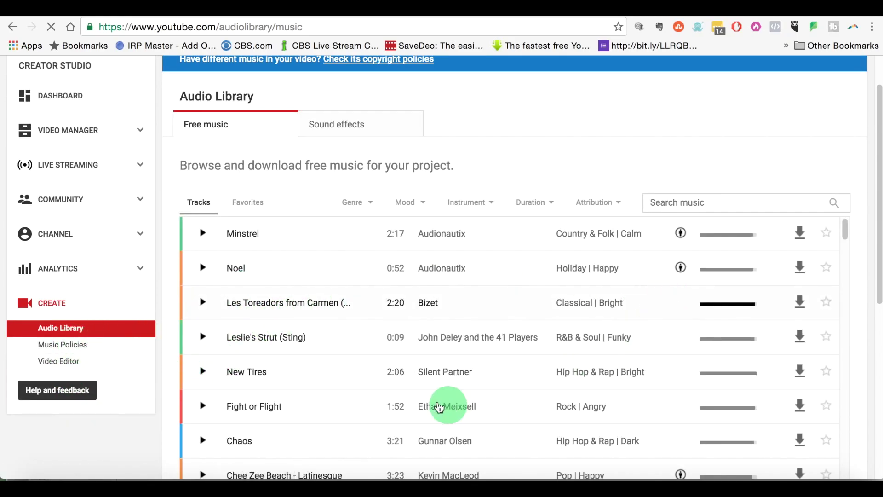
click(78, 346)
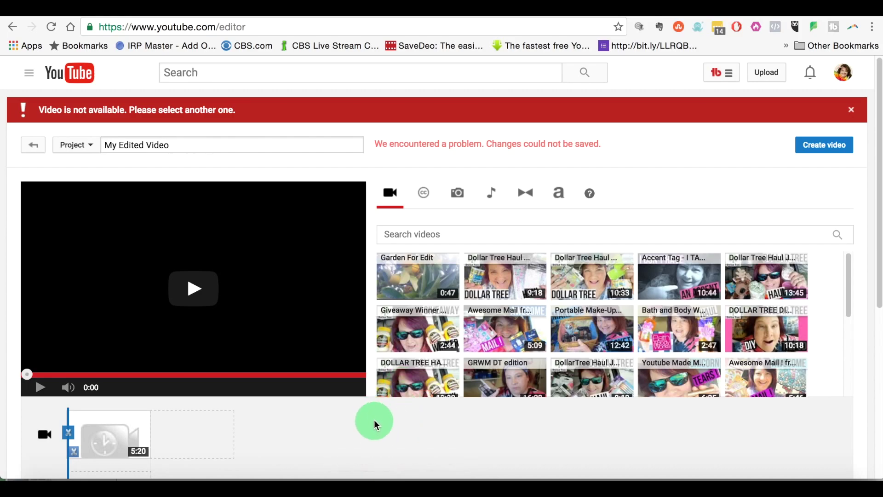
Step: Add the Garden For Edit clip to the video track and select it
scroll(374, 420, down, 2)
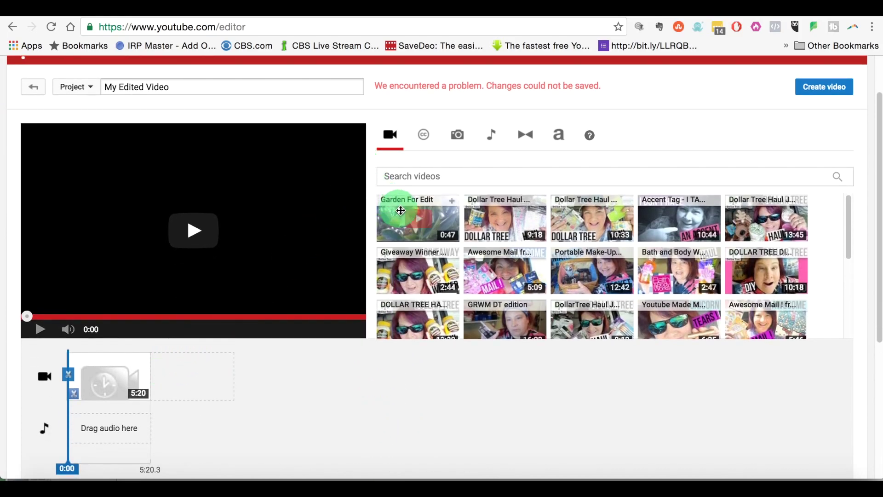
mouse_move(407, 228)
drag(406, 228, 108, 374)
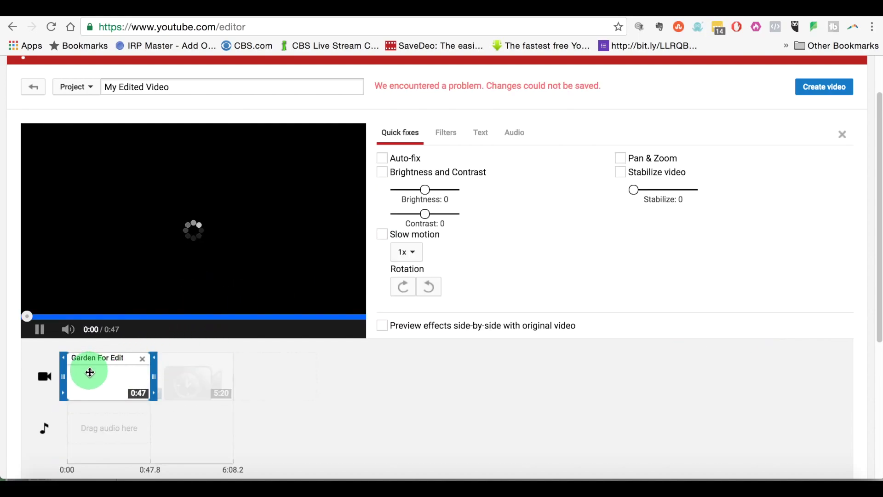
click(40, 330)
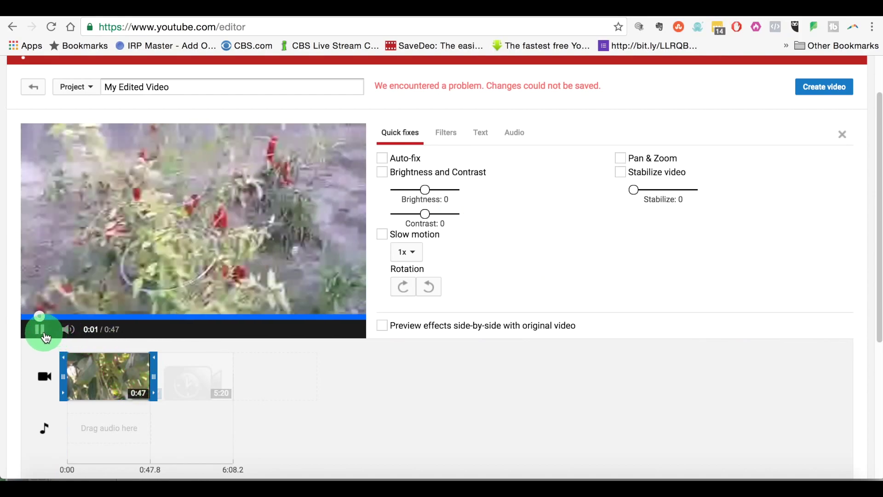
click(86, 378)
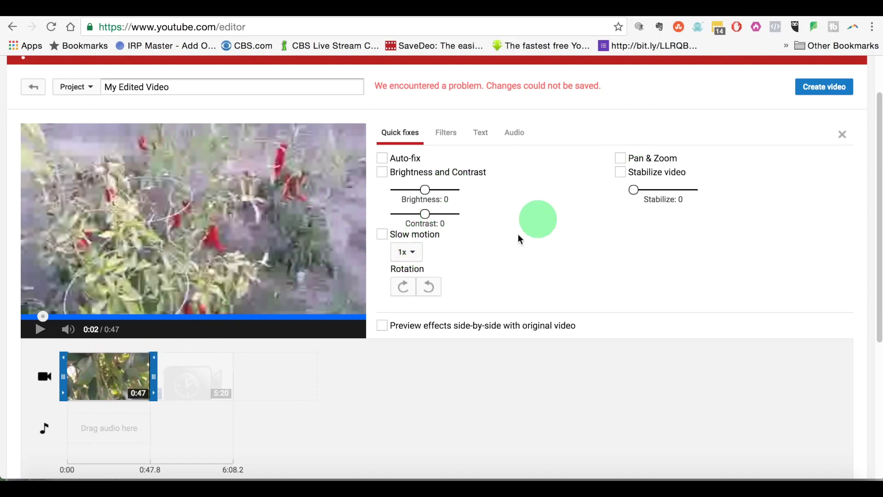
Step: Enable a text overlay on the clip reading 'test over xoxoxo'
click(458, 147)
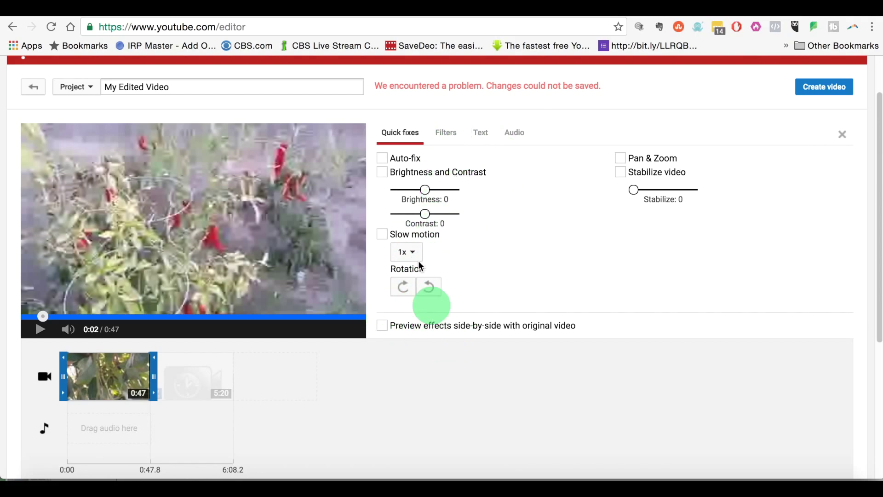
click(445, 132)
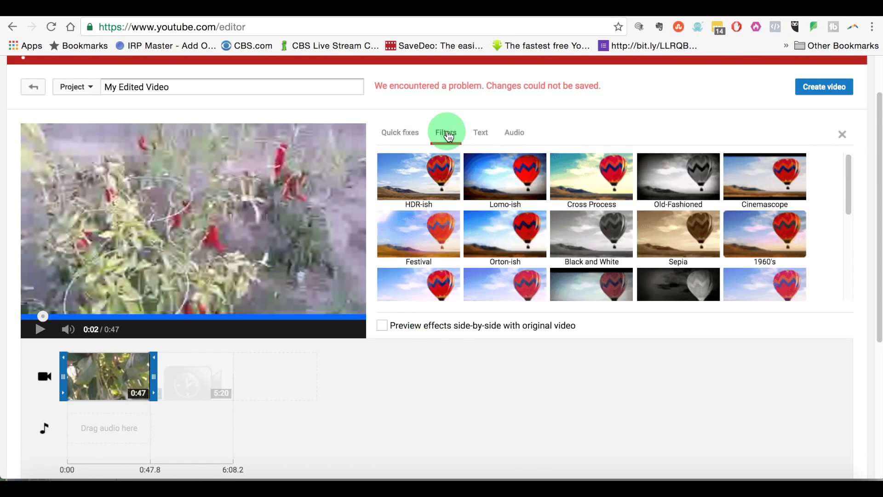
click(477, 133)
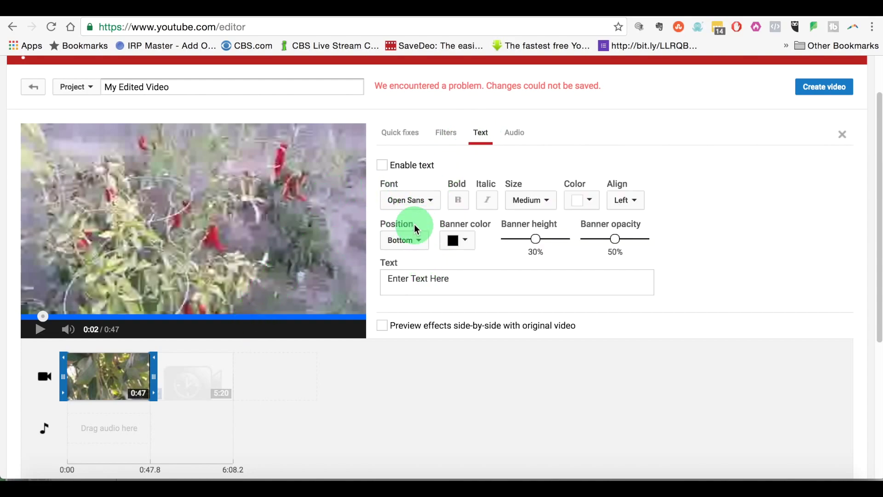
click(382, 165)
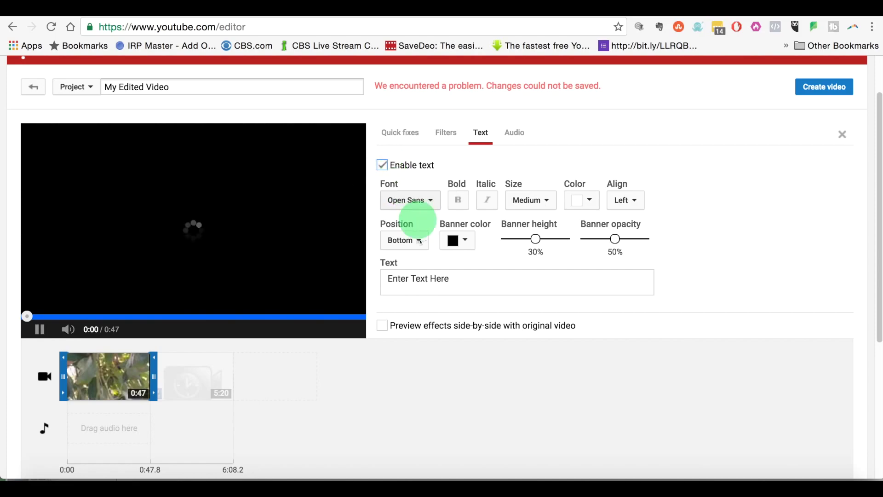
click(453, 284)
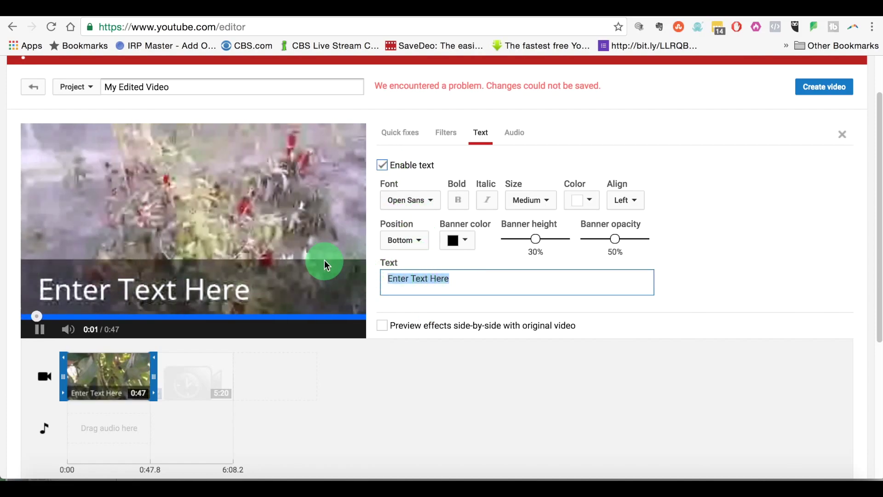
text(tes)
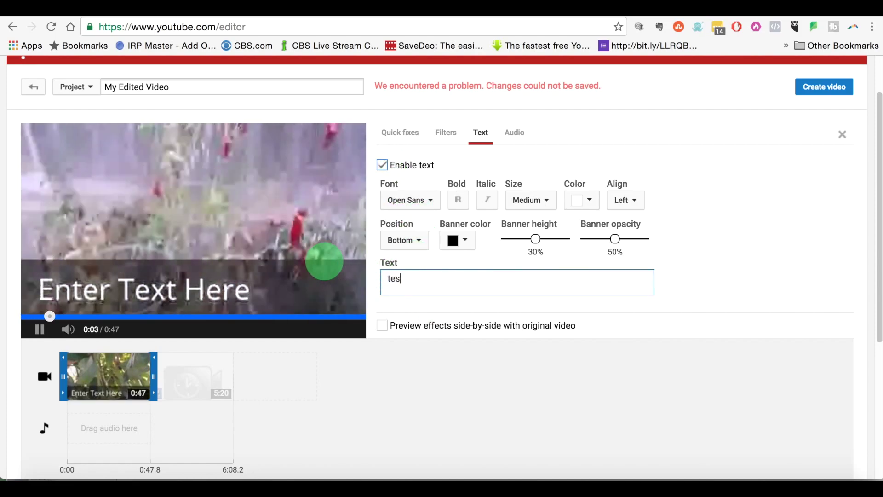
text(t over)
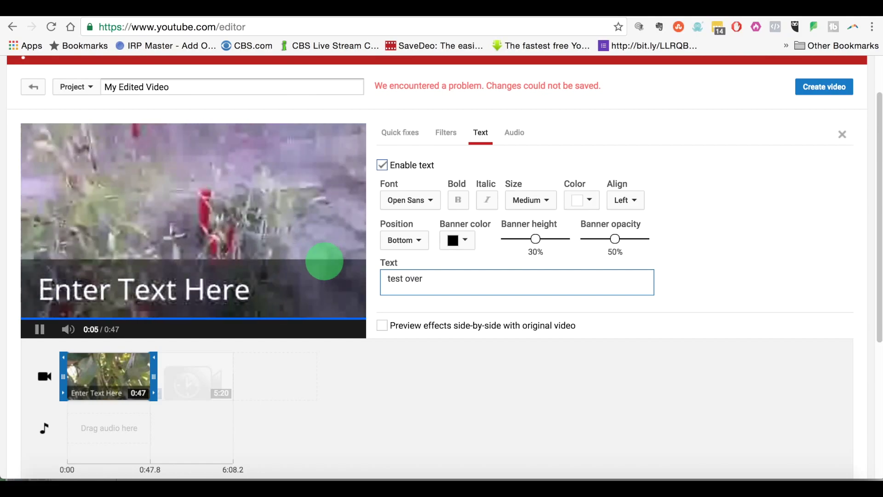
text( x)
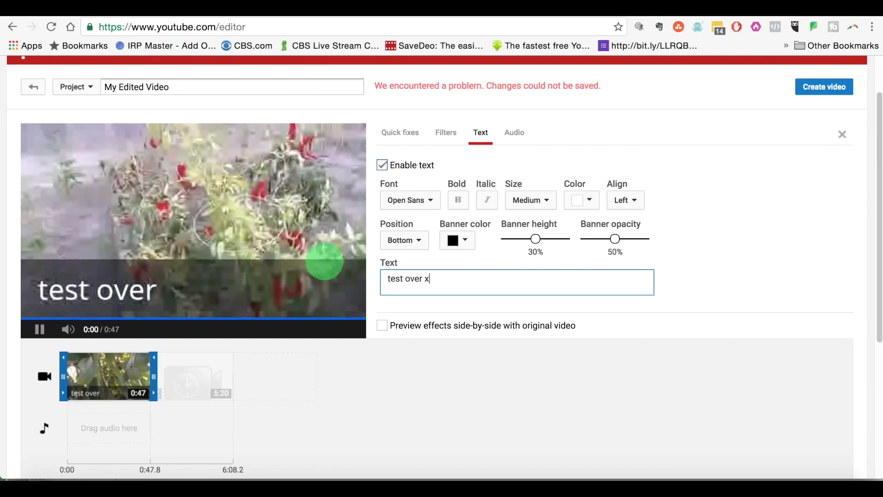
text(oxoxo)
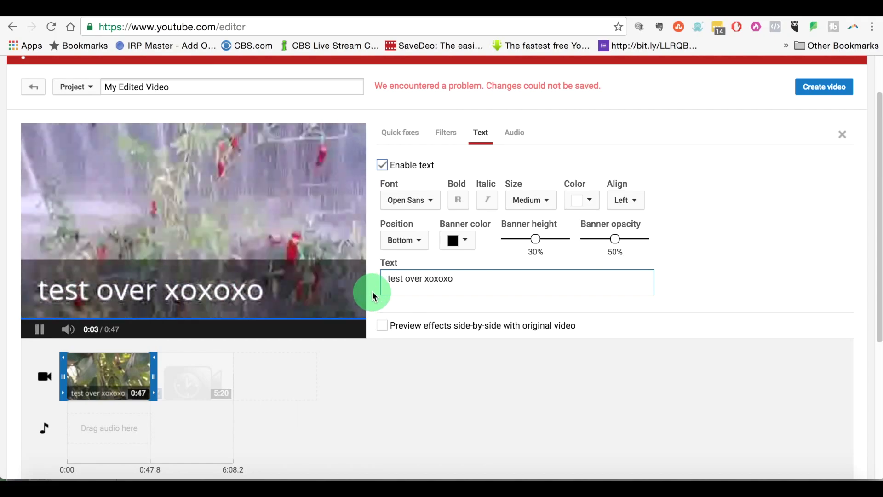
click(528, 250)
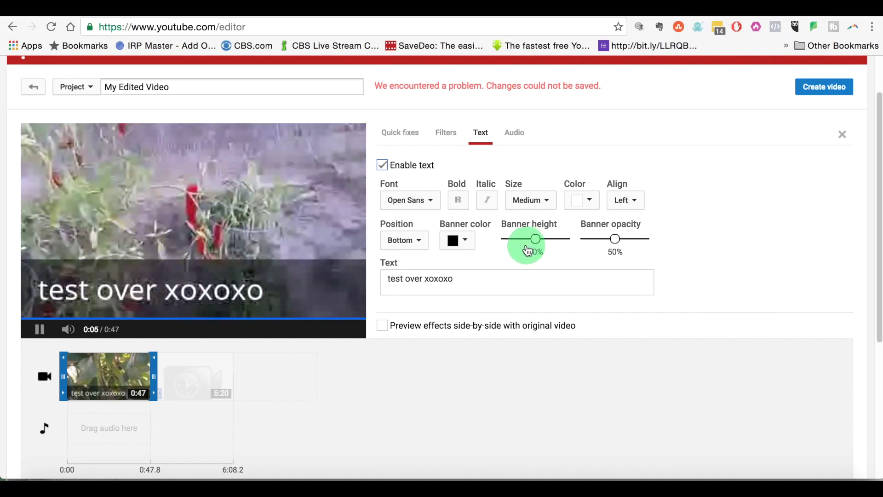
Step: Set the text banner to 15% height, orange colour, positioned at the top
drag(527, 250, 516, 225)
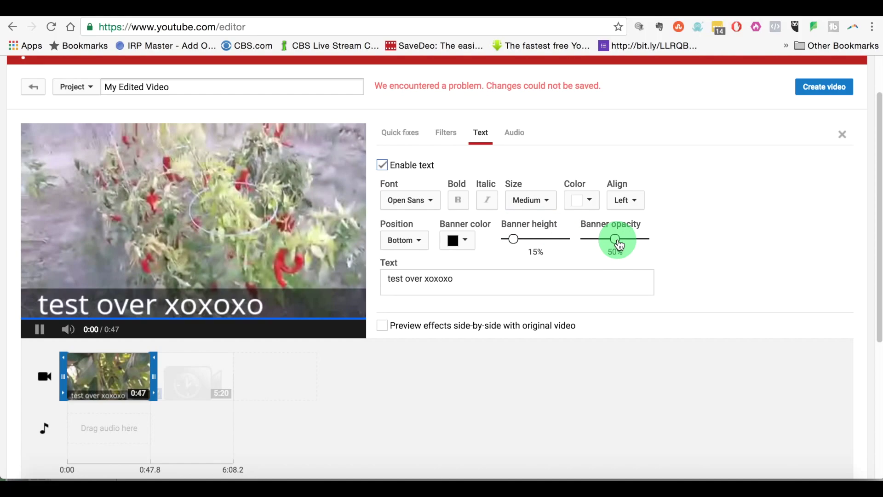
click(474, 245)
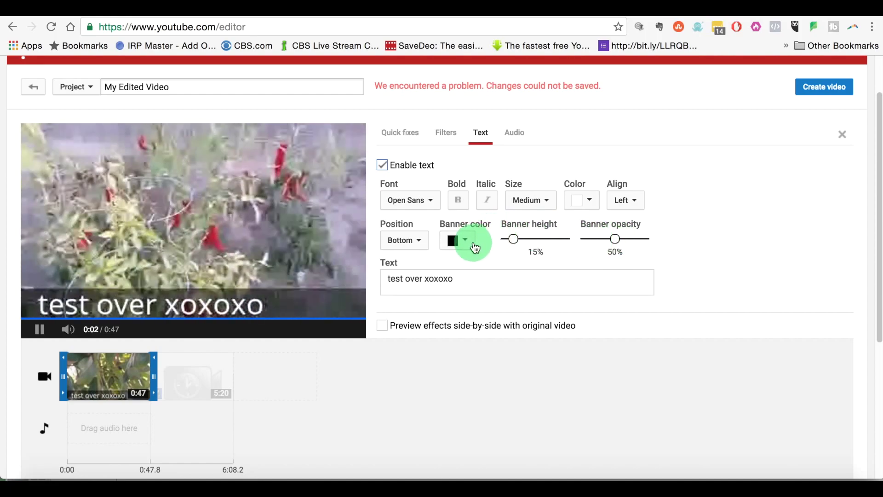
drag(474, 247, 488, 304)
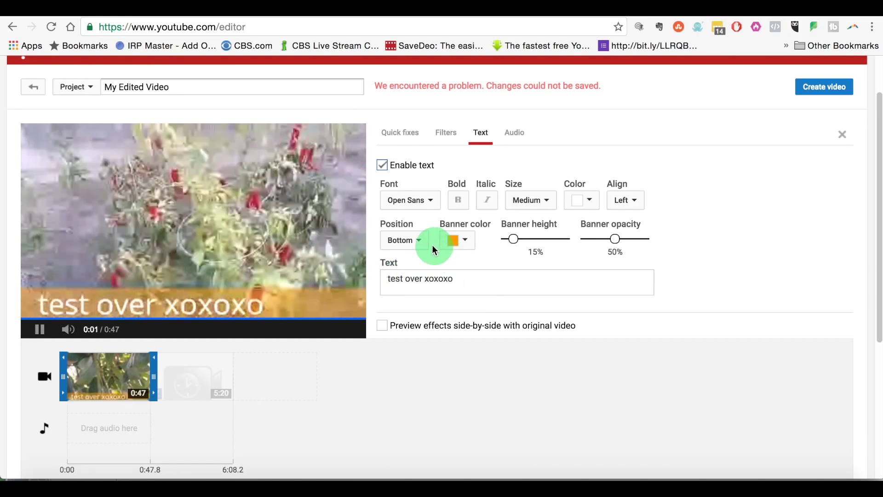
click(418, 240)
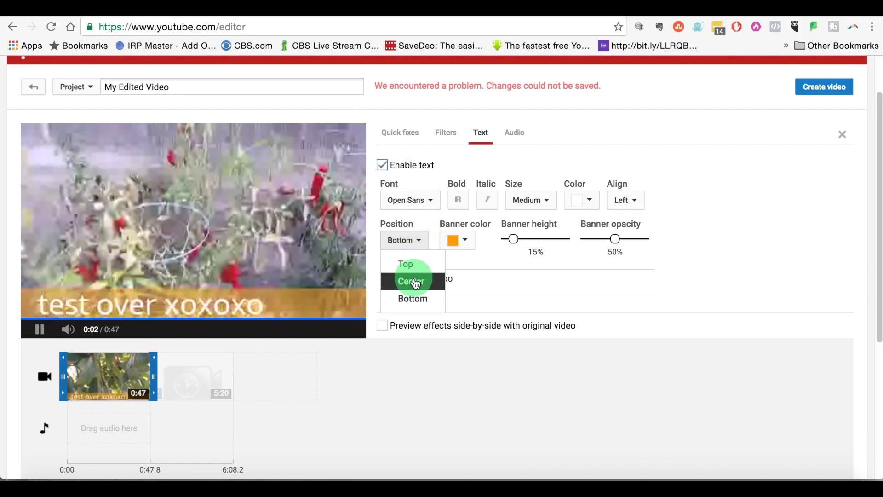
click(415, 281)
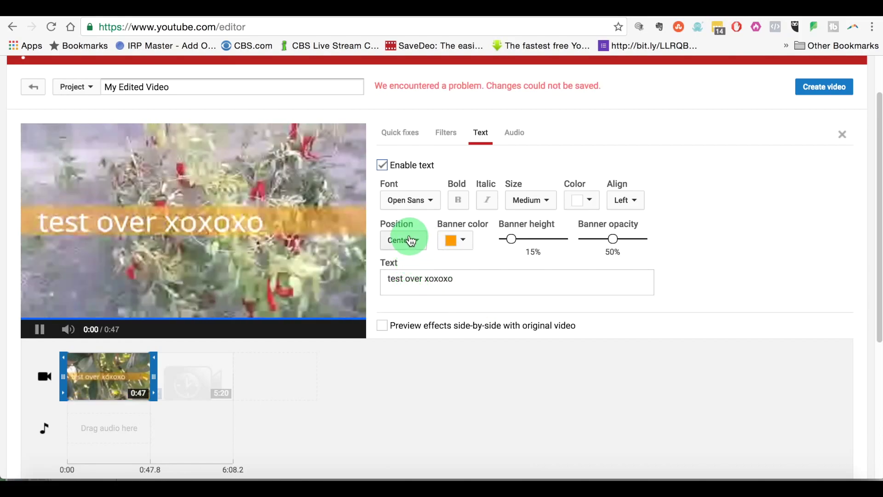
click(411, 240)
click(405, 262)
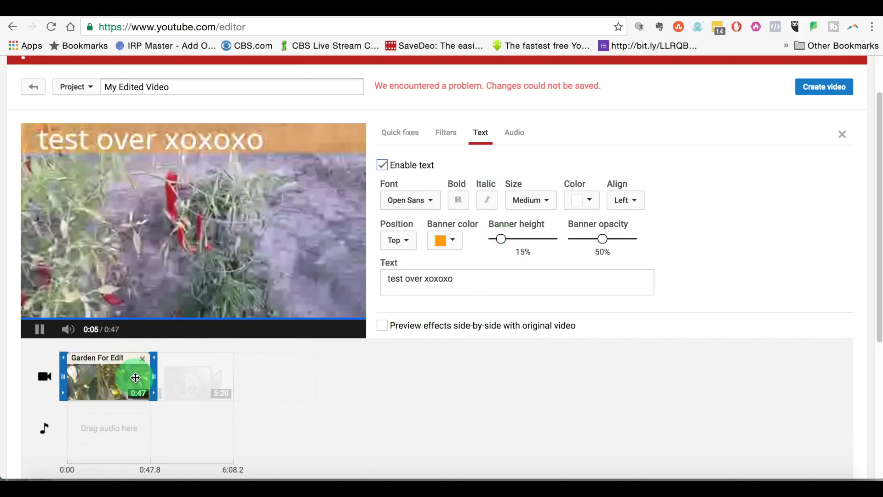
click(39, 329)
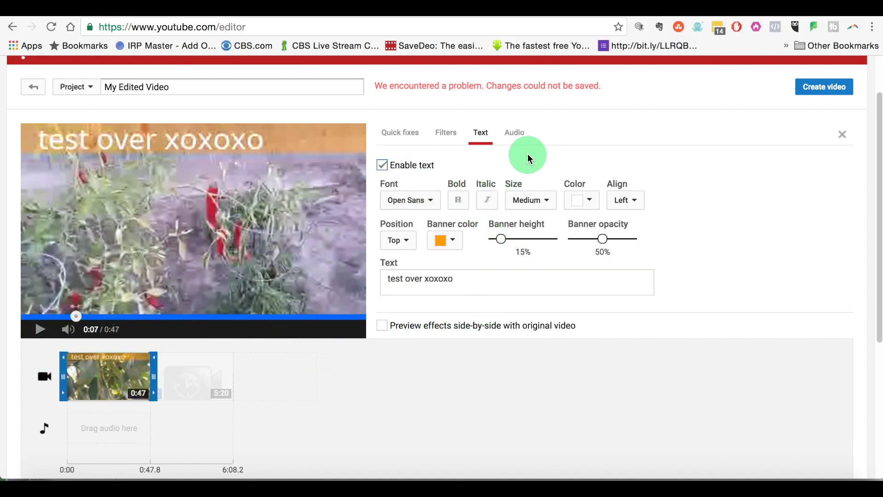
Step: Adjust settings in the clip's Audio tab
click(514, 133)
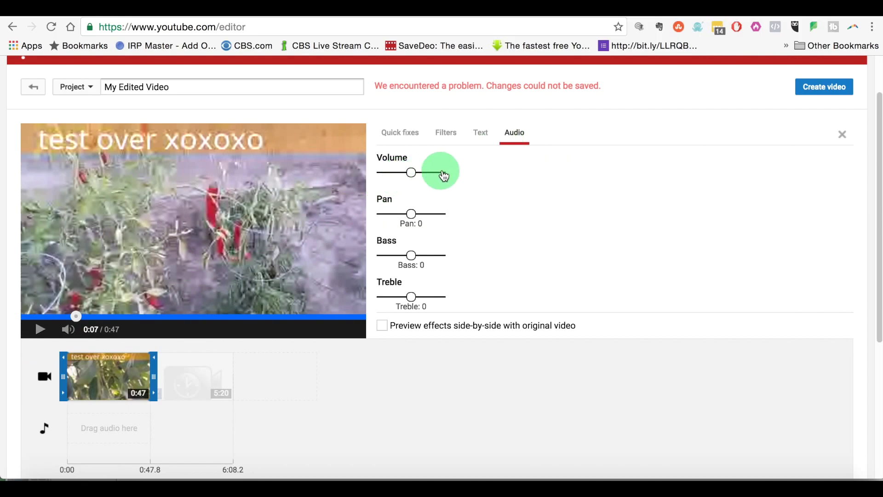
mouse_move(444, 176)
mouse_down()
mouse_move(410, 173)
mouse_move(434, 171)
mouse_up()
click(422, 209)
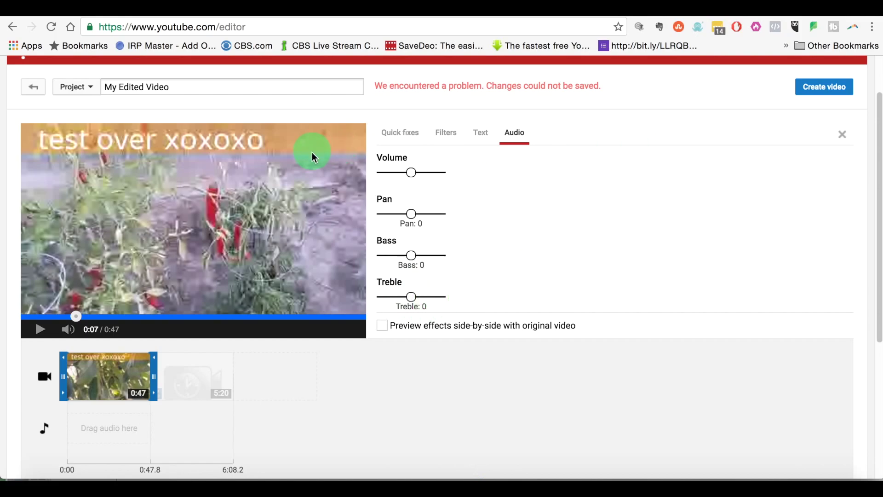
Step: Place the 5:20 clip after the garden clip and return to the video library
scroll(322, 184, down, 5)
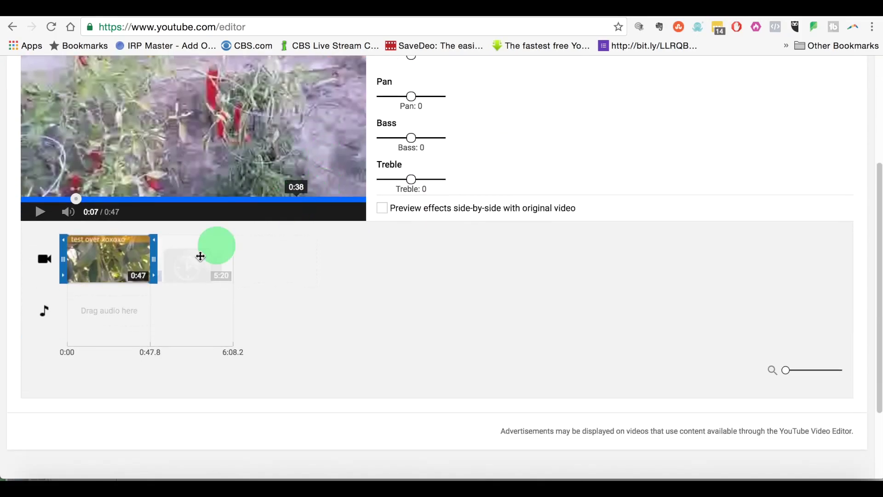
mouse_move(201, 256)
mouse_down()
mouse_move(170, 296)
mouse_move(187, 266)
mouse_up()
click(187, 265)
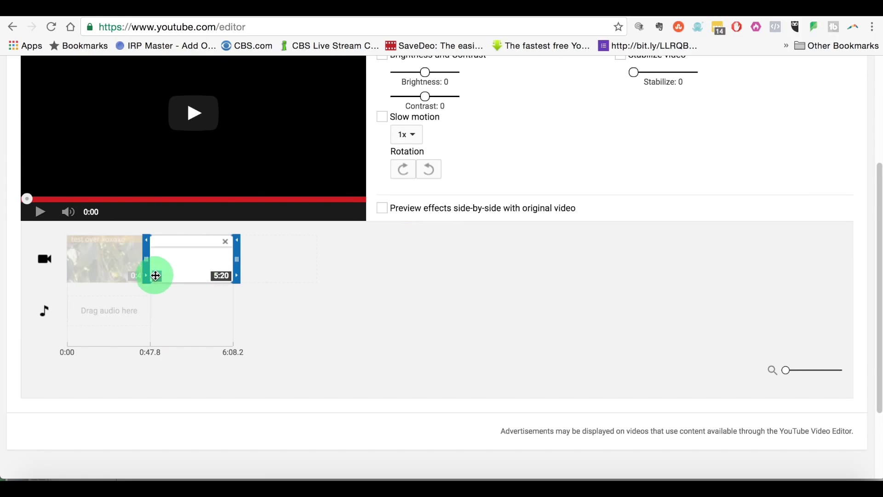
click(271, 355)
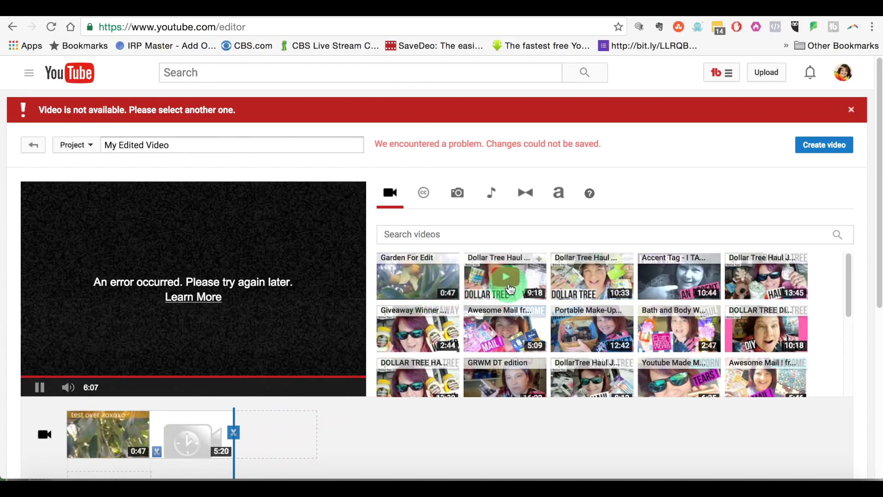
Step: Drag the 8:13 DollarTree Haul video onto the timeline and test-trim its start
scroll(508, 282, down, 2)
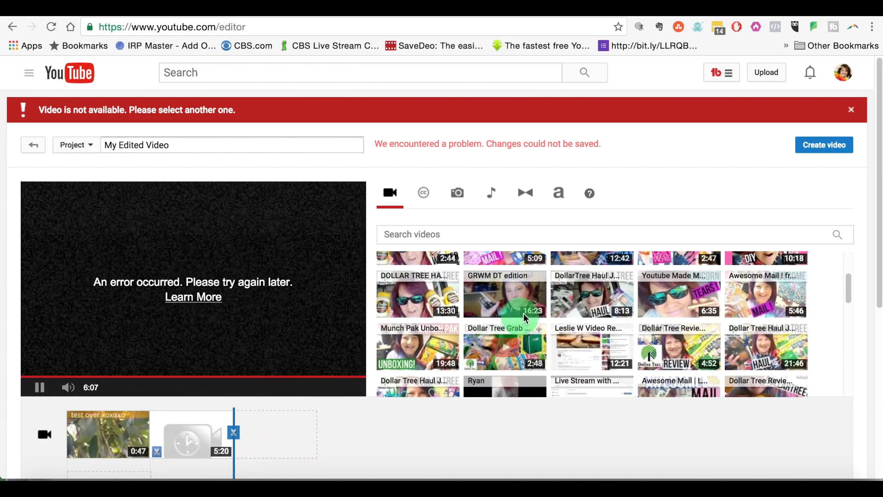
drag(586, 309, 262, 438)
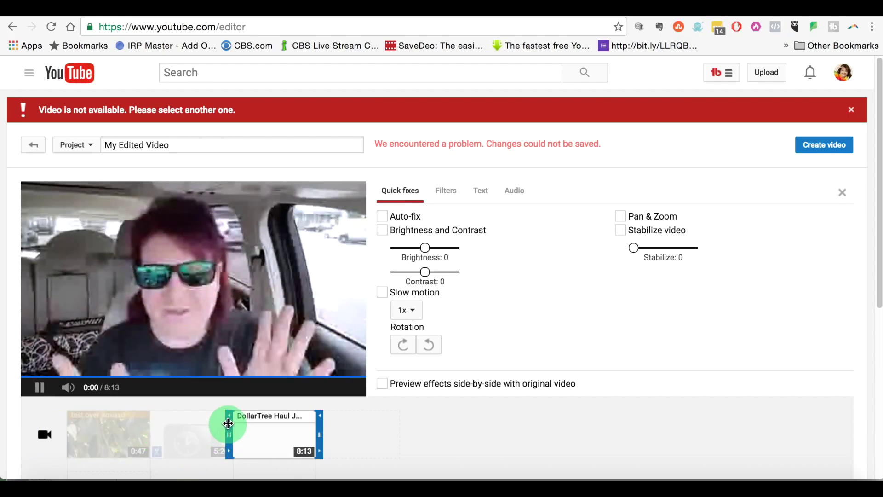
click(48, 388)
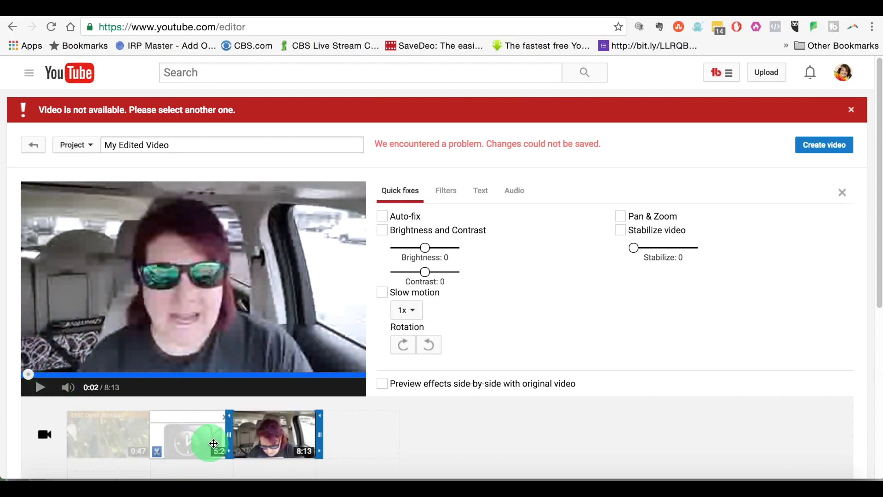
click(227, 423)
drag(228, 420, 225, 423)
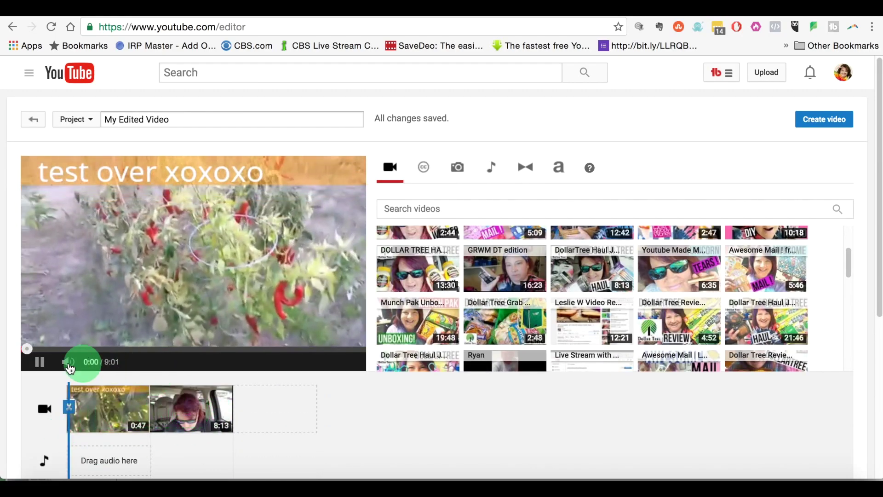
Step: Split the garden clip into 0:01.0 and 0:46 pieces, keeping the opening at one second
click(37, 363)
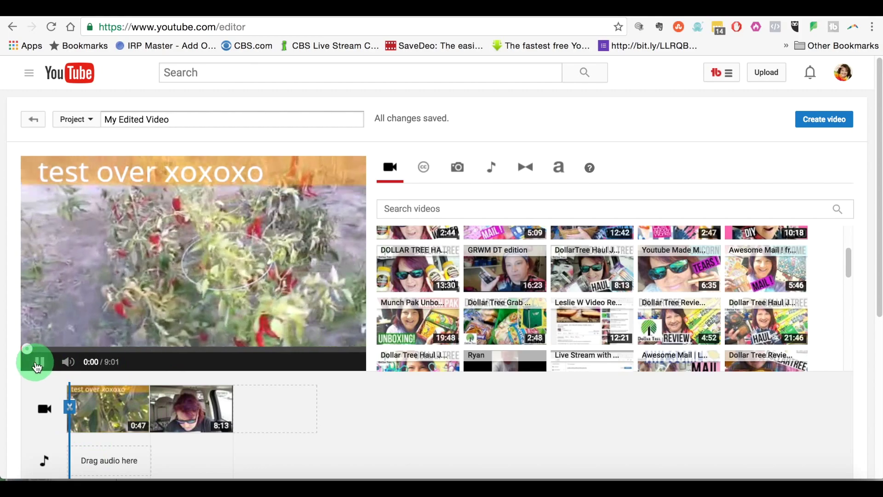
click(37, 363)
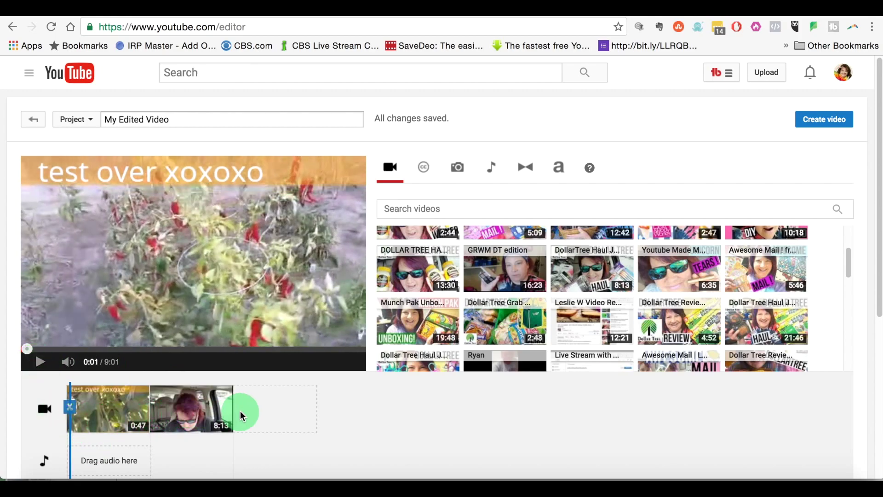
mouse_move(170, 416)
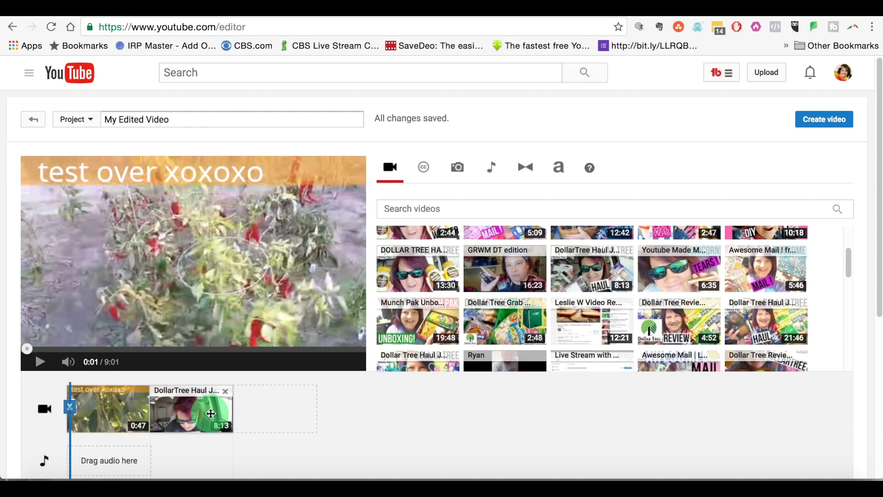
click(70, 416)
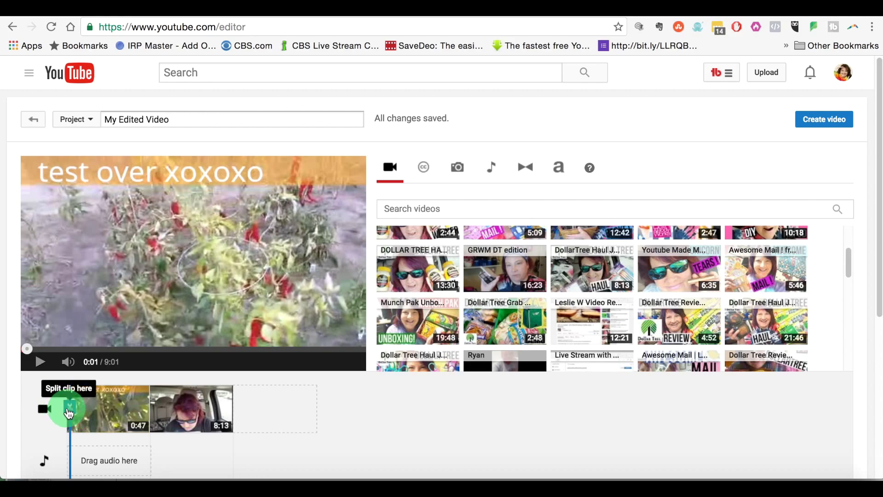
click(69, 412)
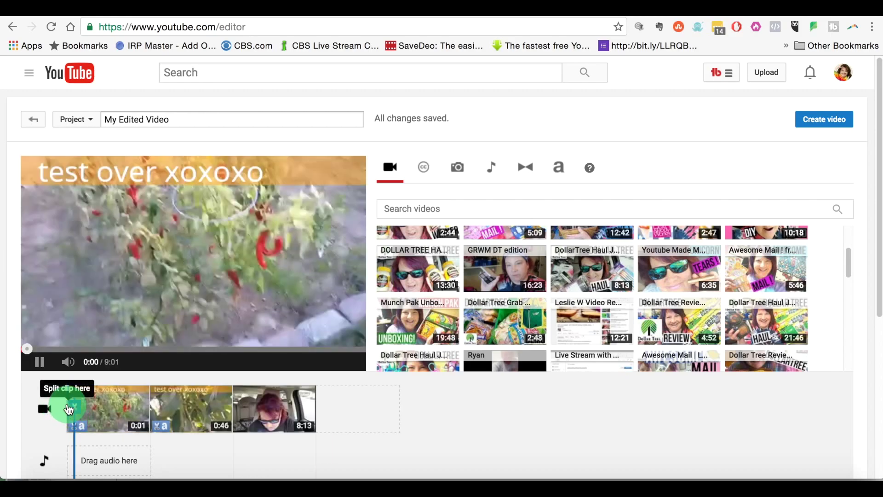
click(61, 416)
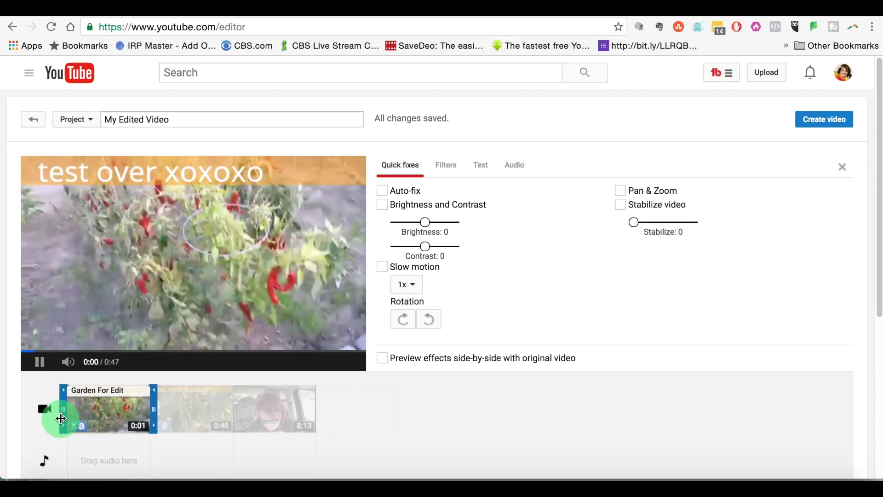
mouse_move(61, 418)
mouse_down()
mouse_move(75, 421)
mouse_move(53, 418)
mouse_up()
click(61, 396)
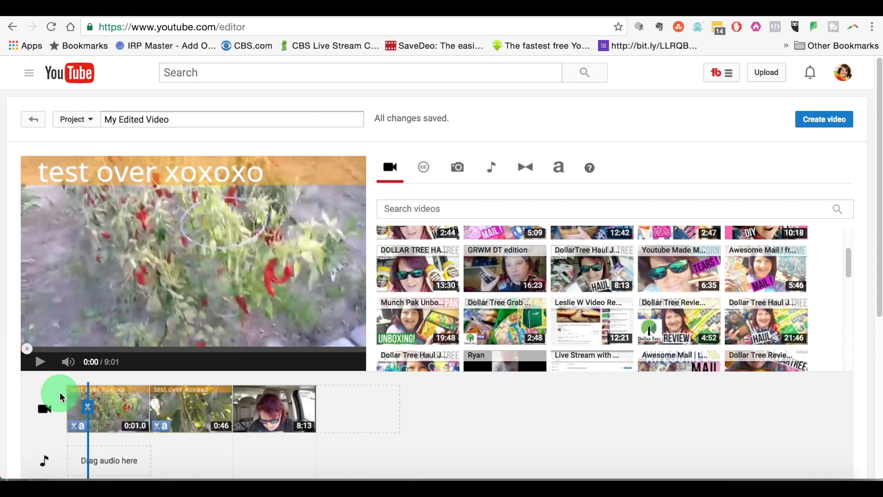
Step: Rename the project to 'combined video raw files' and show the photos library
triple_click(177, 121)
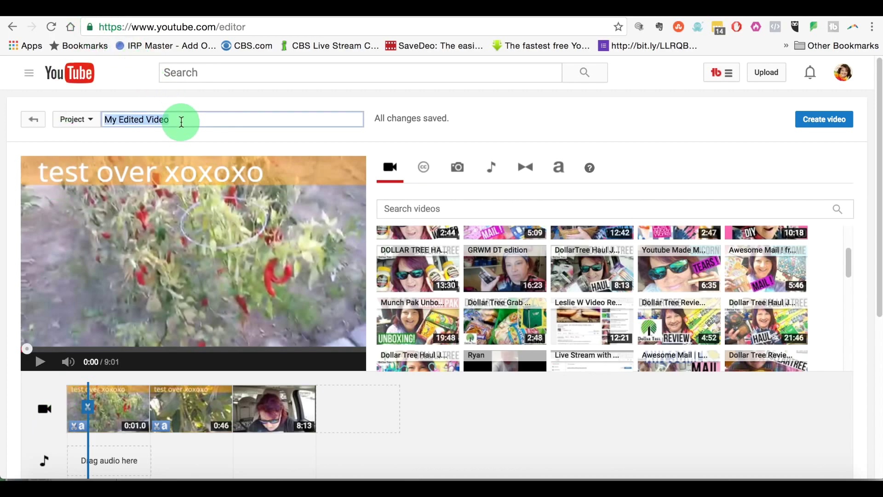
click(49, 98)
drag(173, 121, 59, 112)
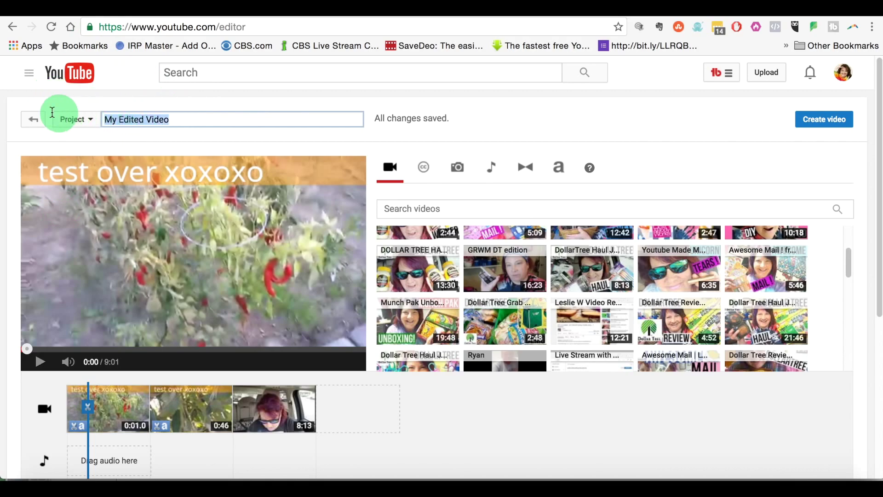
text(combin)
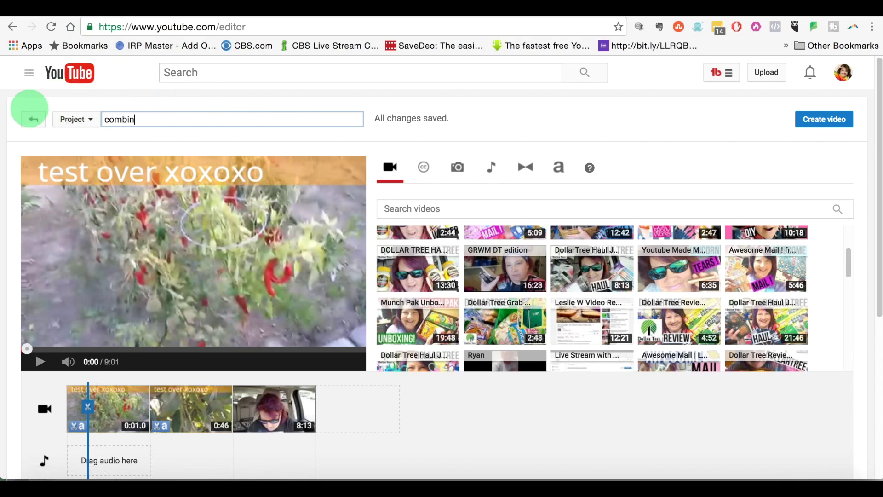
text(ed video raw files)
key(Tab)
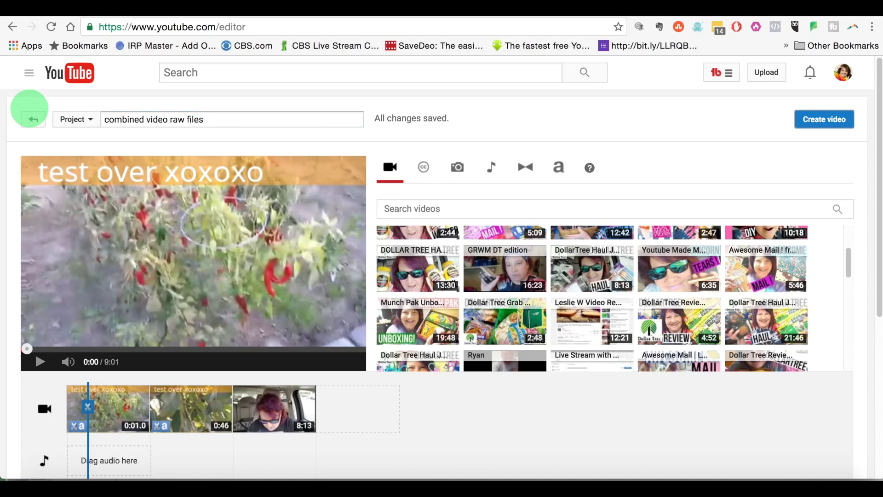
click(506, 144)
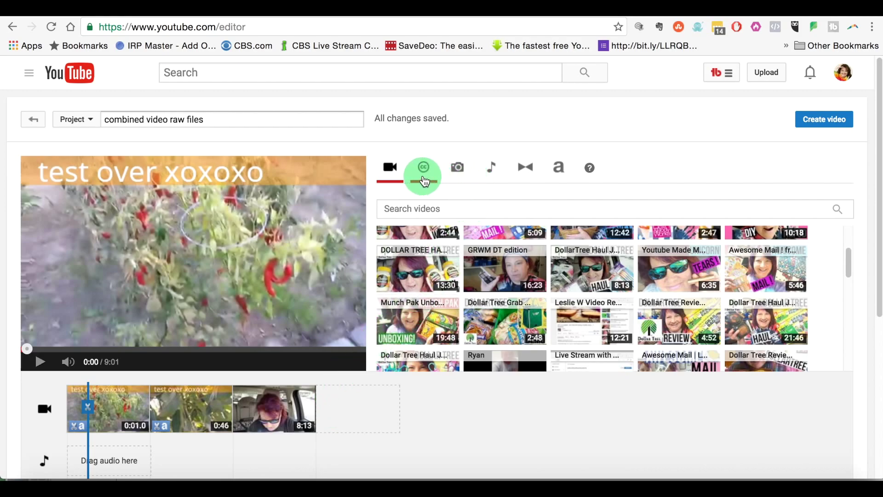
click(470, 169)
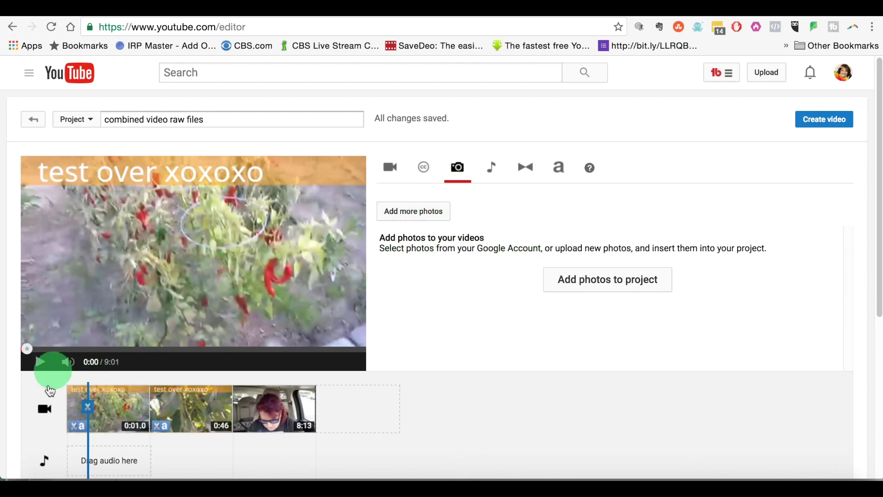
Step: Show the audio track library, listing tracks such as How it Began
mouse_move(95, 404)
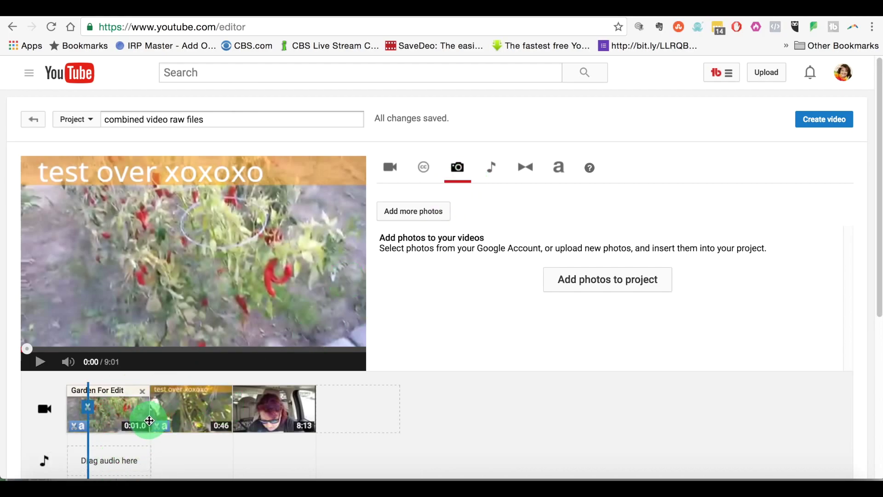
click(495, 179)
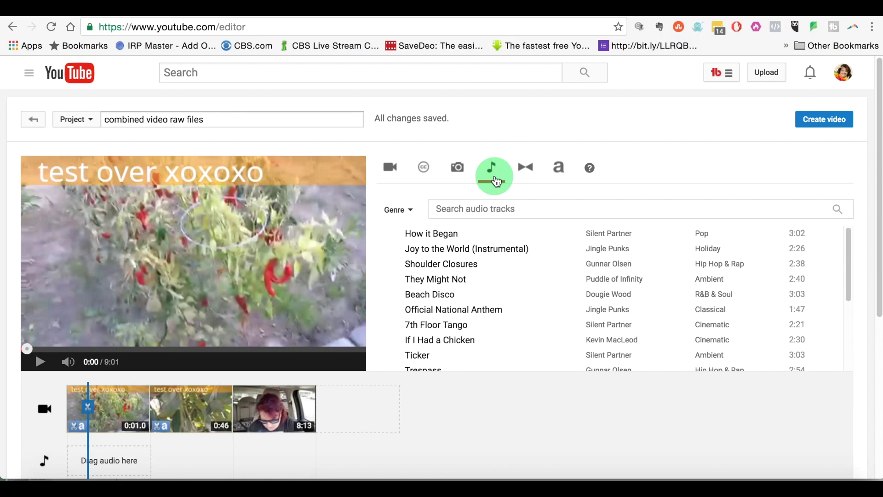
drag(390, 266, 199, 422)
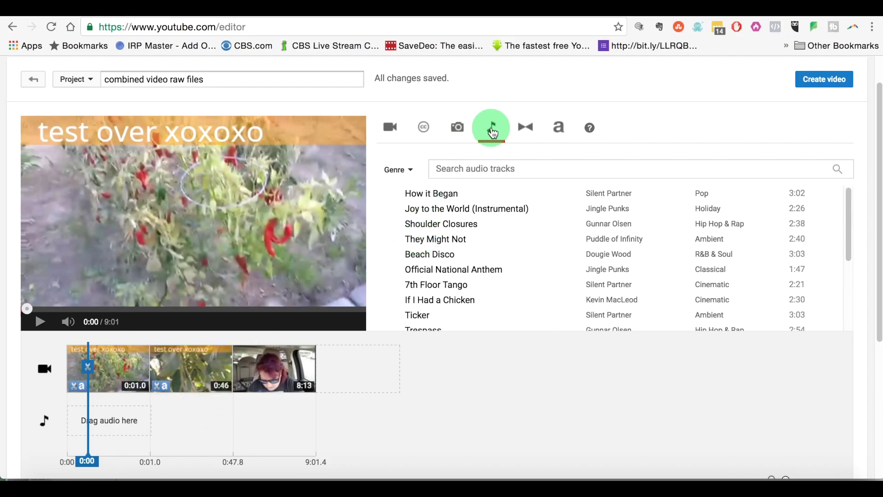
Step: Place a Slide transition between the 0:01.0 opening and the 0:46 garden piece, then preview it
click(529, 133)
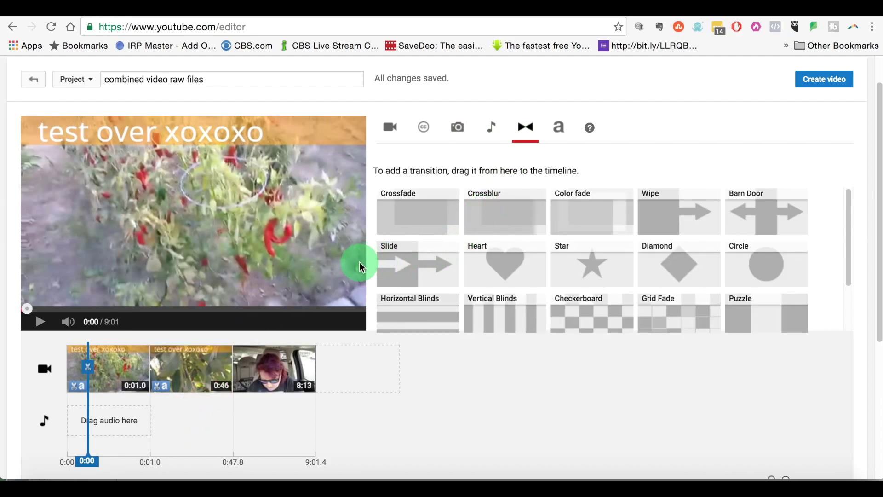
scroll(482, 285, down, 2)
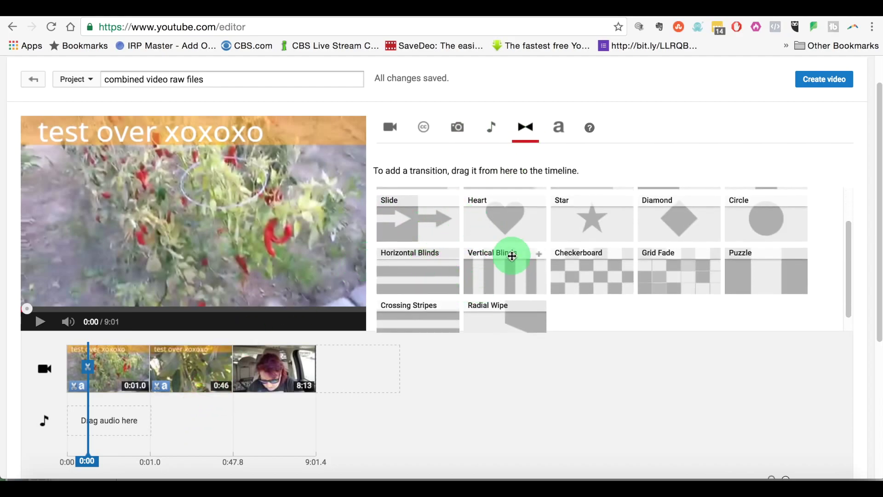
scroll(521, 272, up, 2)
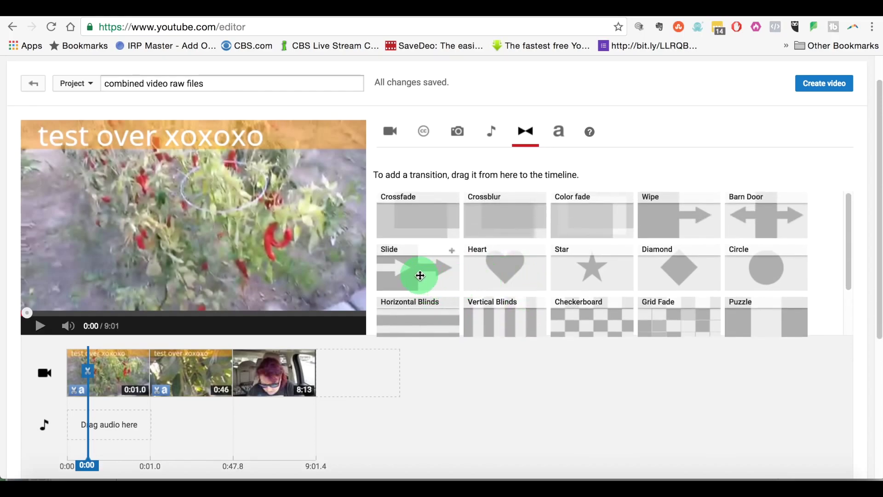
drag(420, 275, 163, 371)
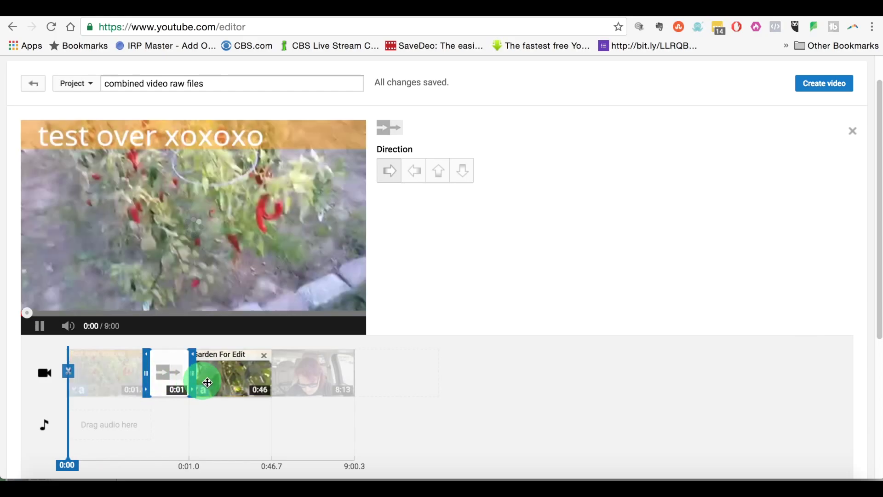
drag(219, 394, 109, 375)
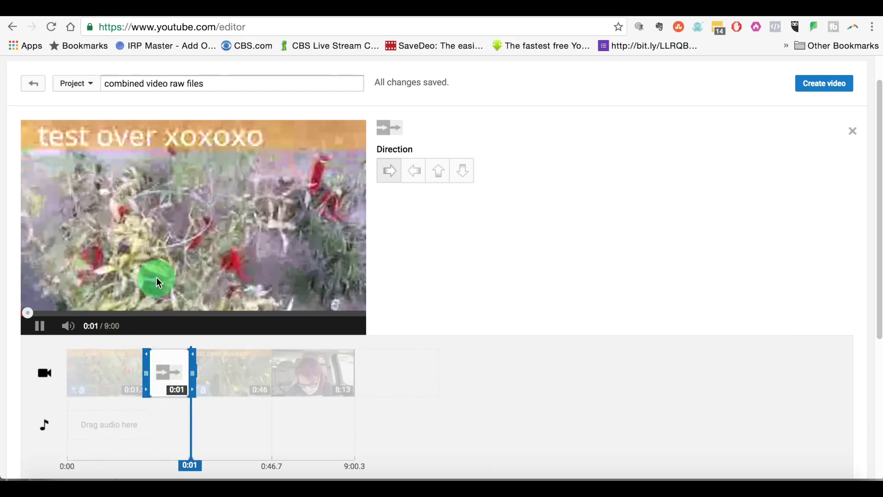
click(106, 382)
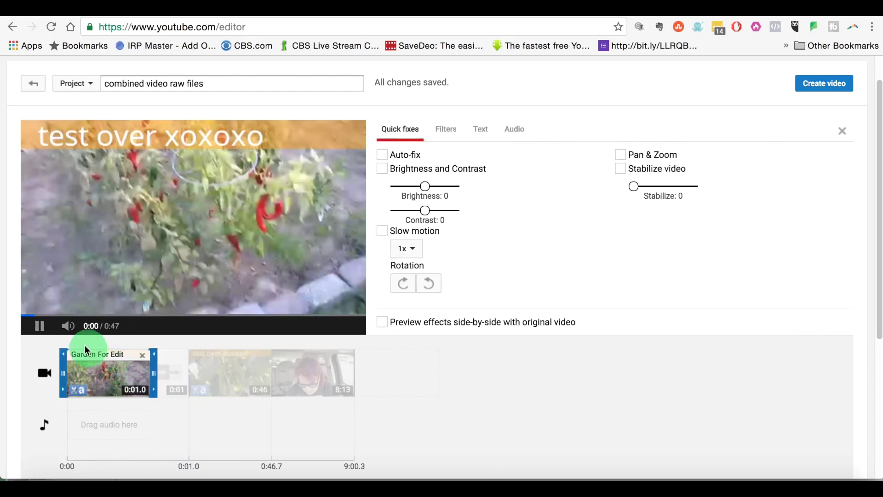
click(136, 340)
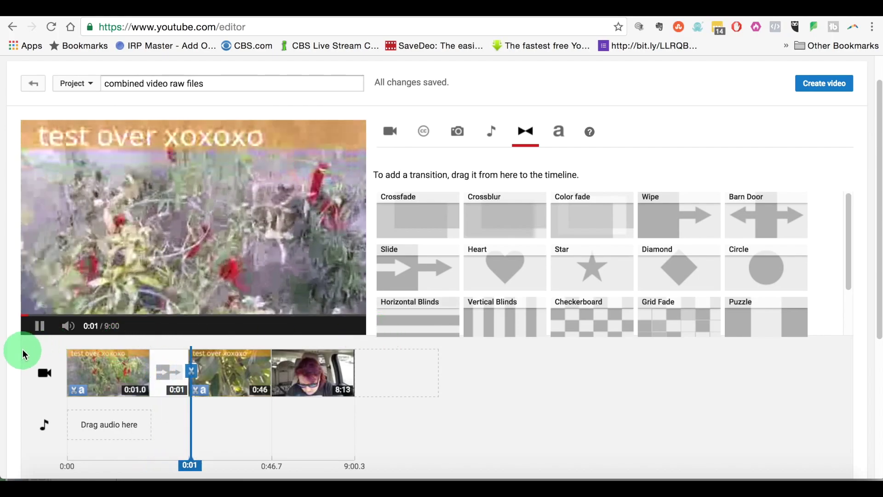
click(33, 340)
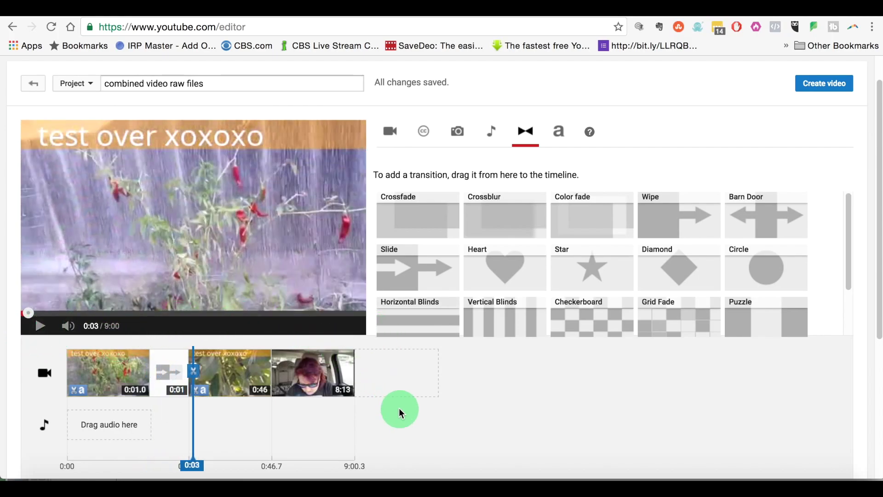